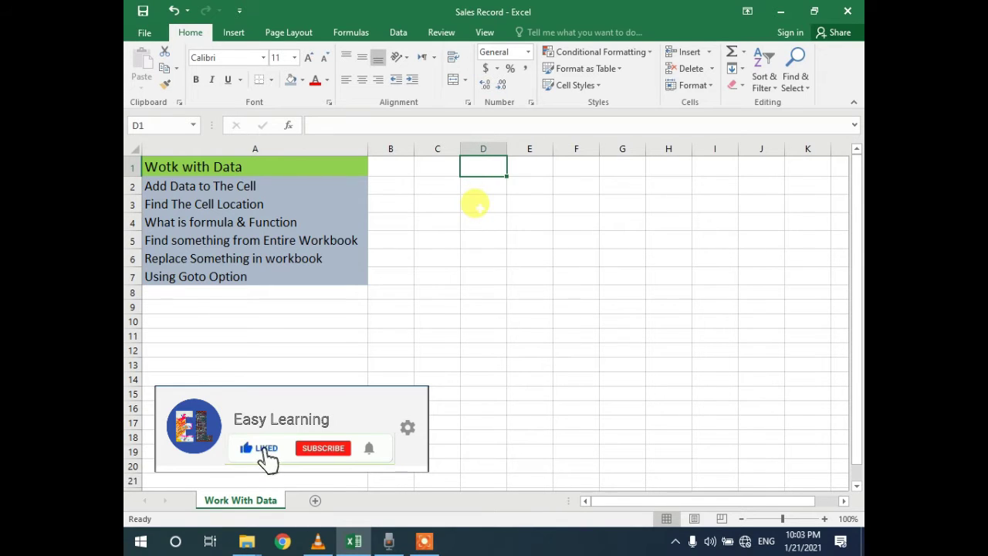
- Move the active cell from D3 through neighbouring cells C4 and E3 and back to D3
left_click(476, 203)
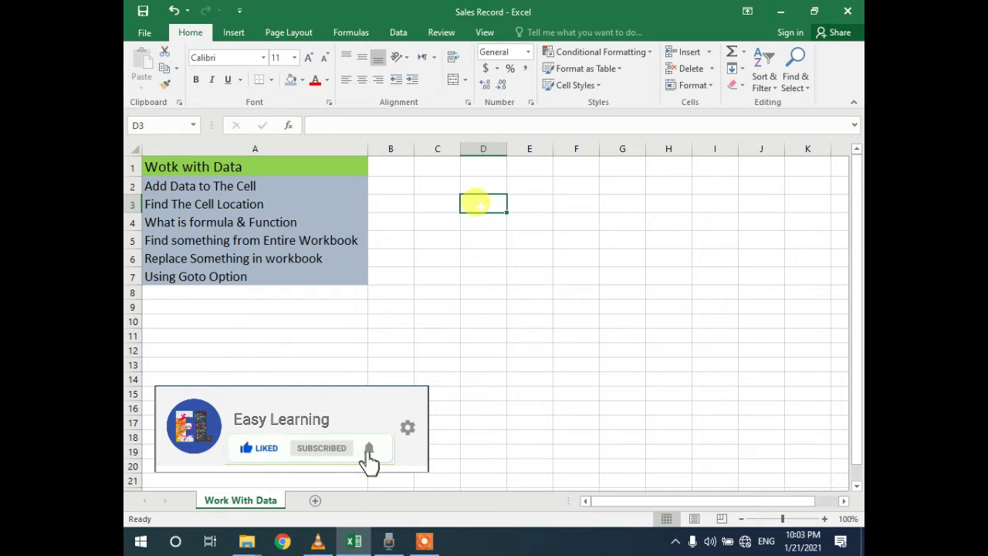
key("Down")
key("Left")
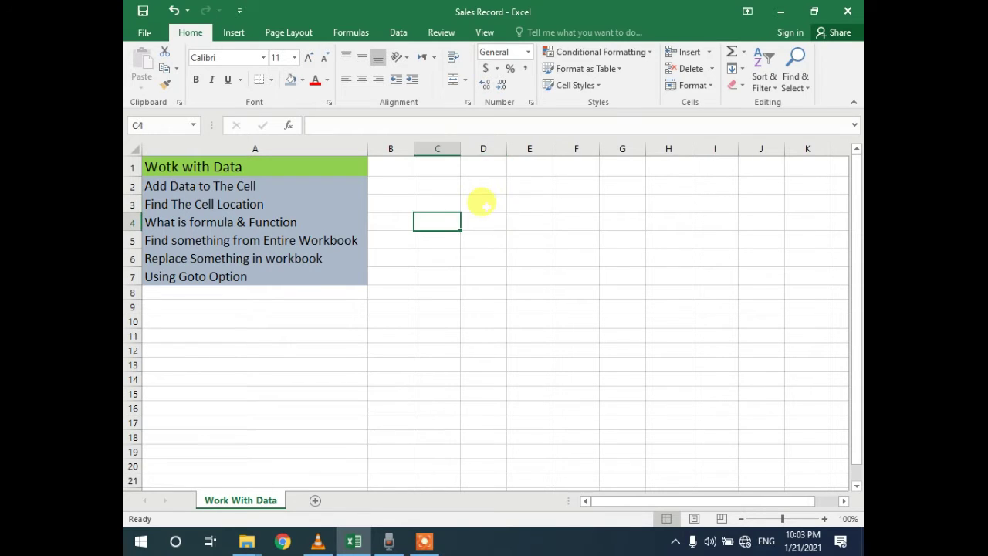
key("Right")
key("Right")
key("Up")
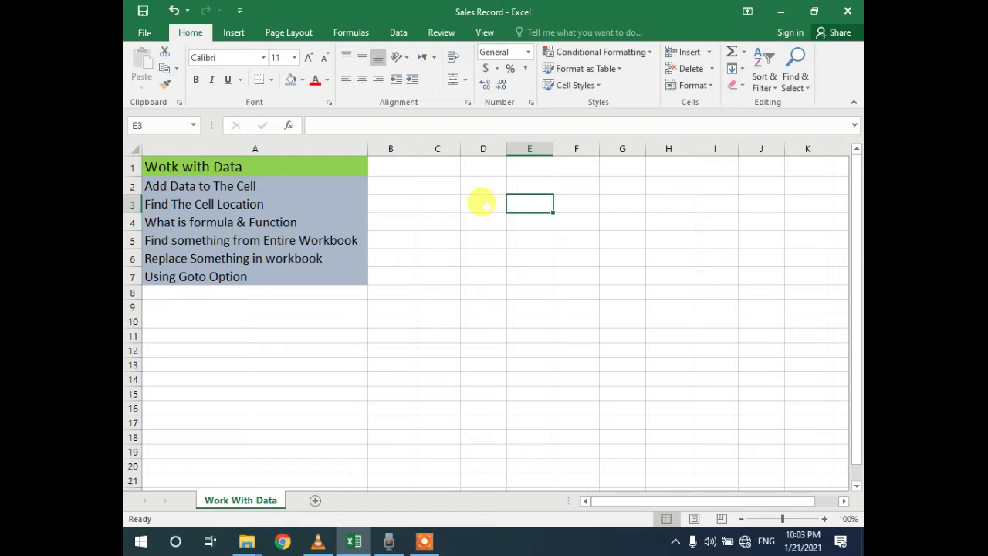
key("Left")
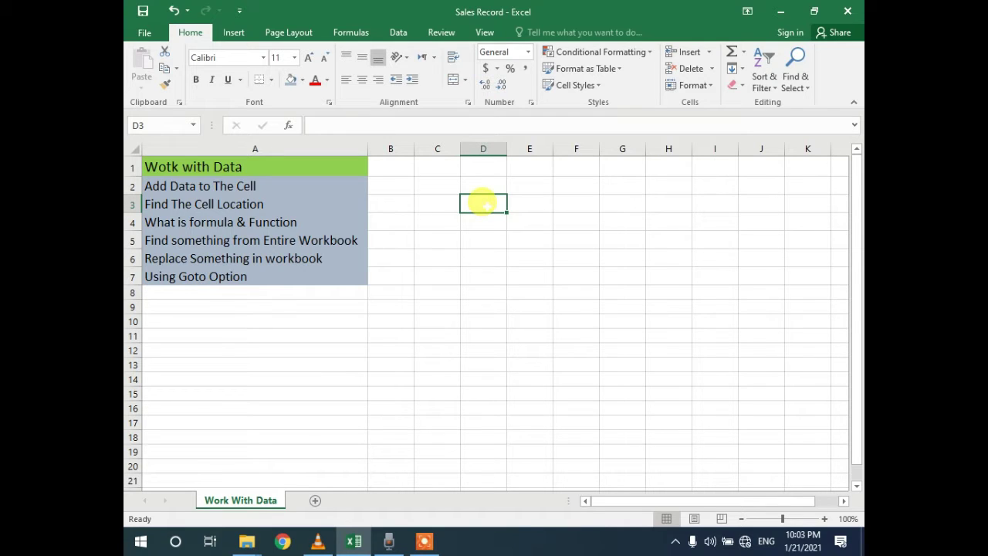
- Enter the number 10 in cell D3 and 20 in cell D4
double_click(486, 205)
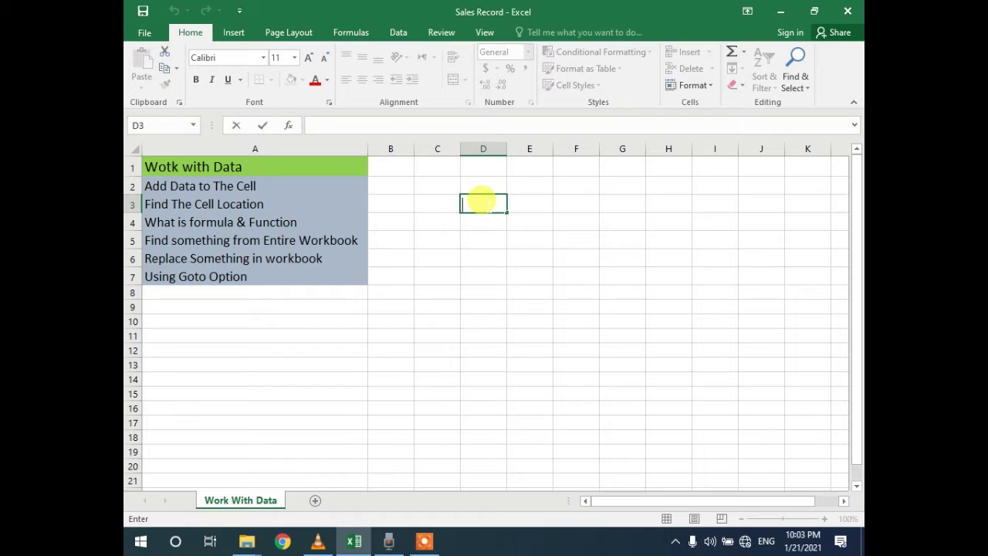
type("10")
key("Return")
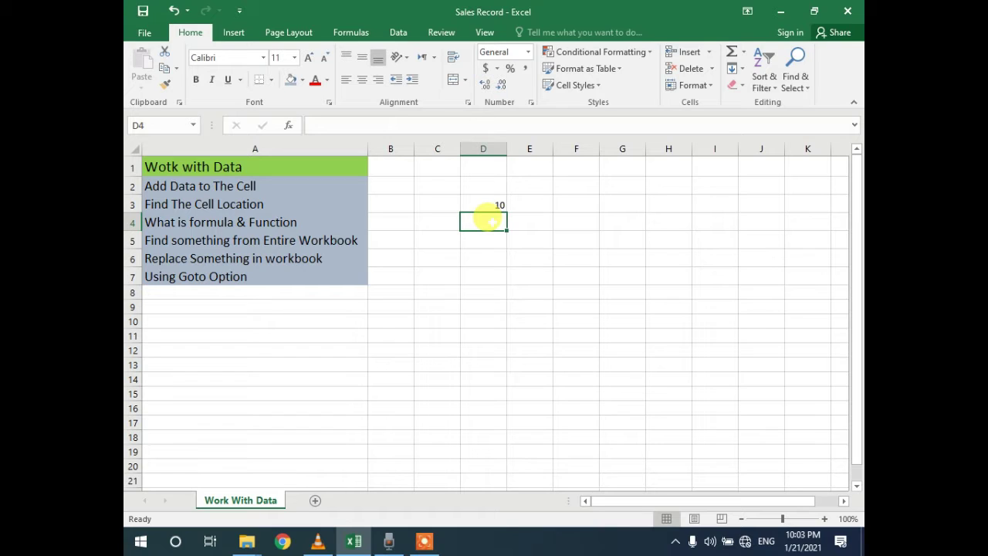
type("20")
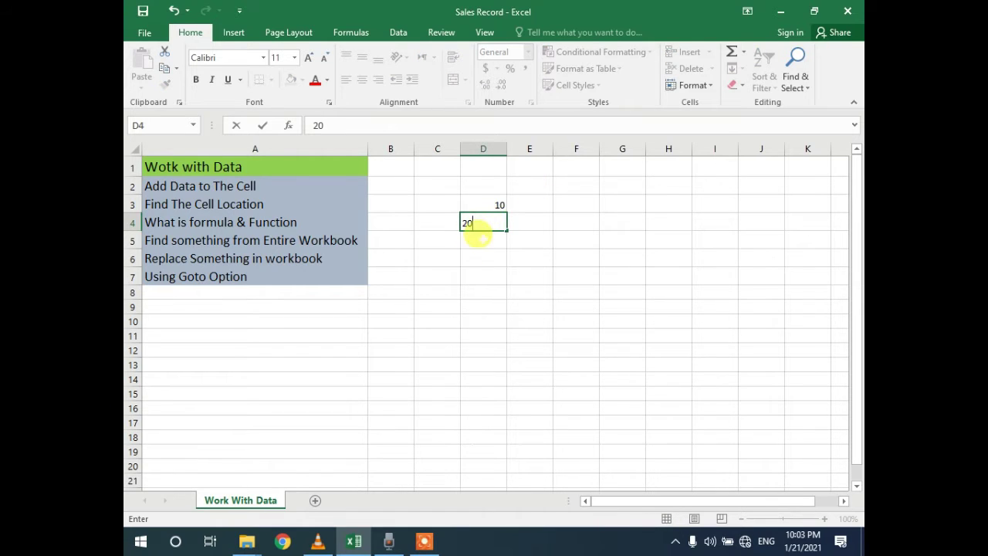
key("Return")
- Examine where cells D3 and D4 lie by checking their contents, column D and row 3
left_click(487, 204)
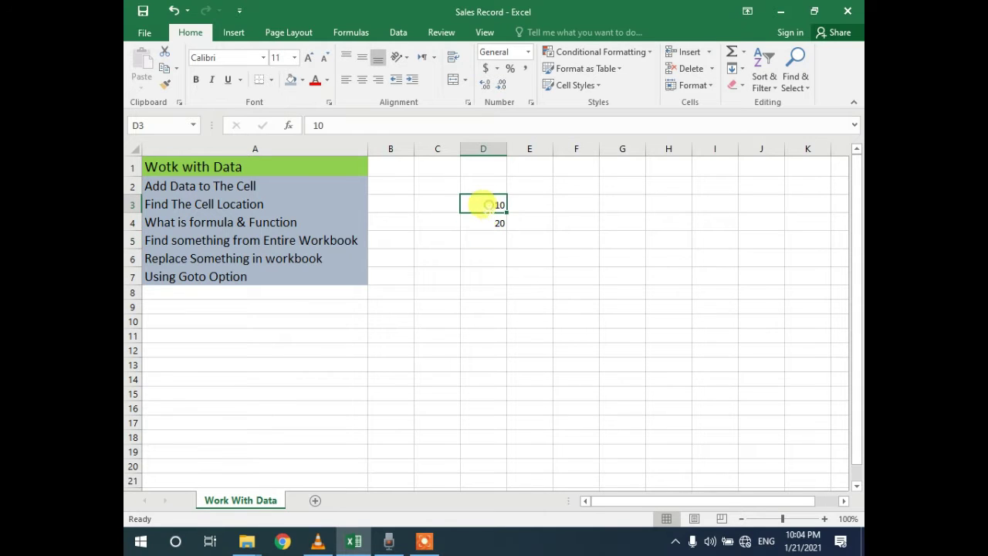
left_click(488, 221)
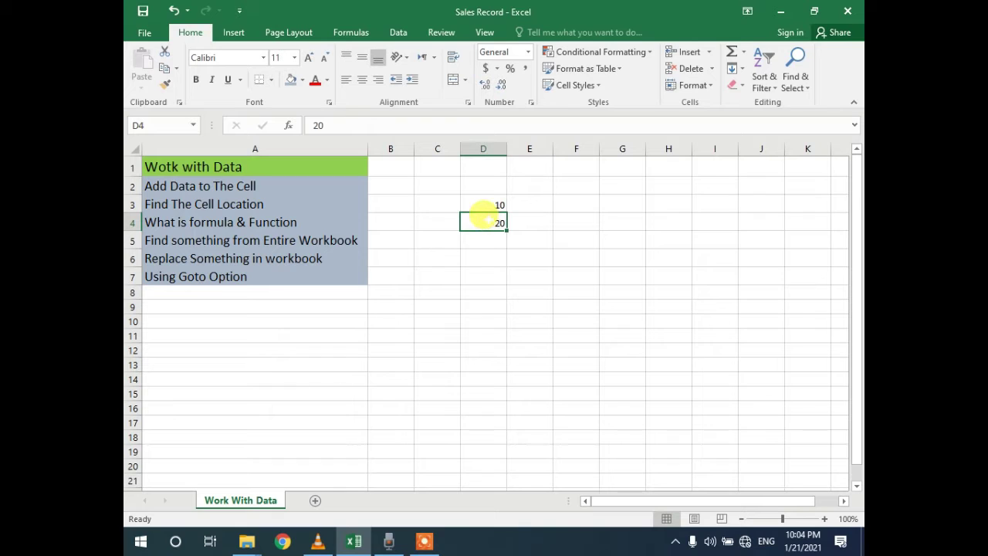
left_click(479, 203)
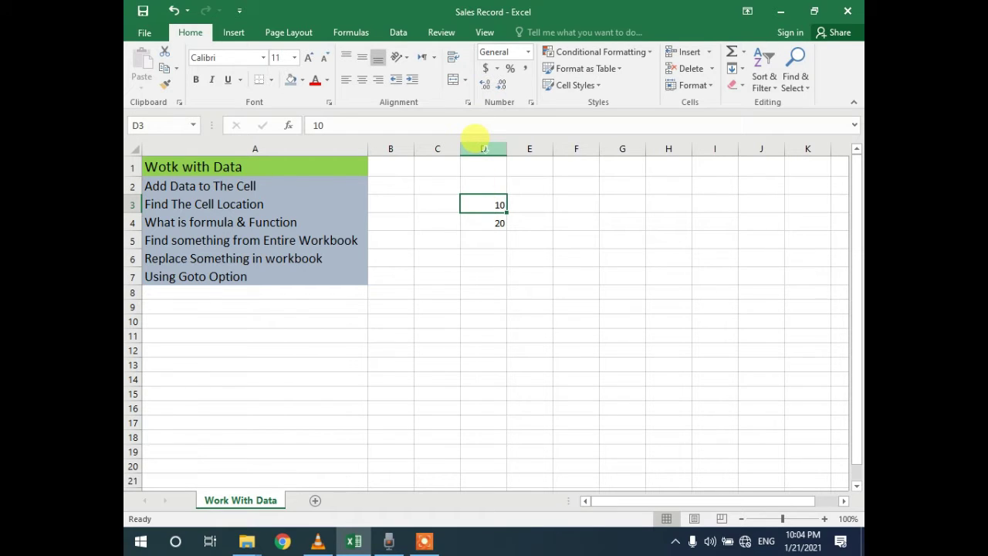
left_click(484, 148)
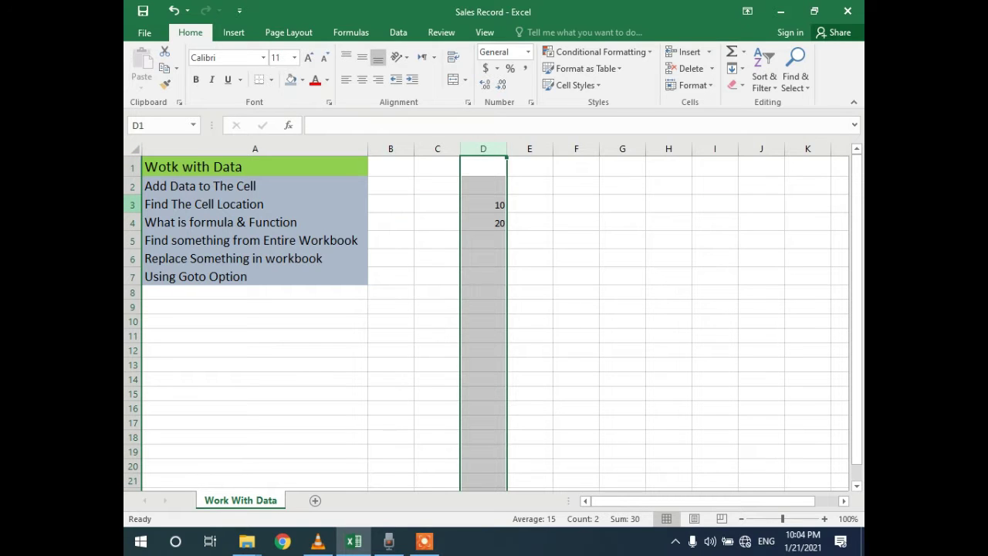
left_click(133, 205)
left_click(473, 204)
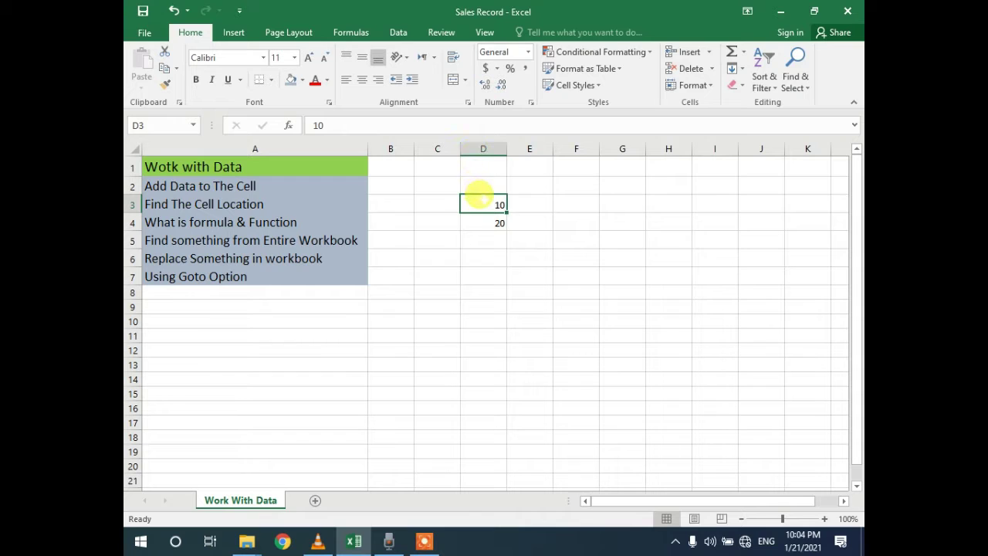
- Check the cell addresses of D3, column A and D4 in the Name Box, comparing the cells holding 10 and 20
left_click(139, 124)
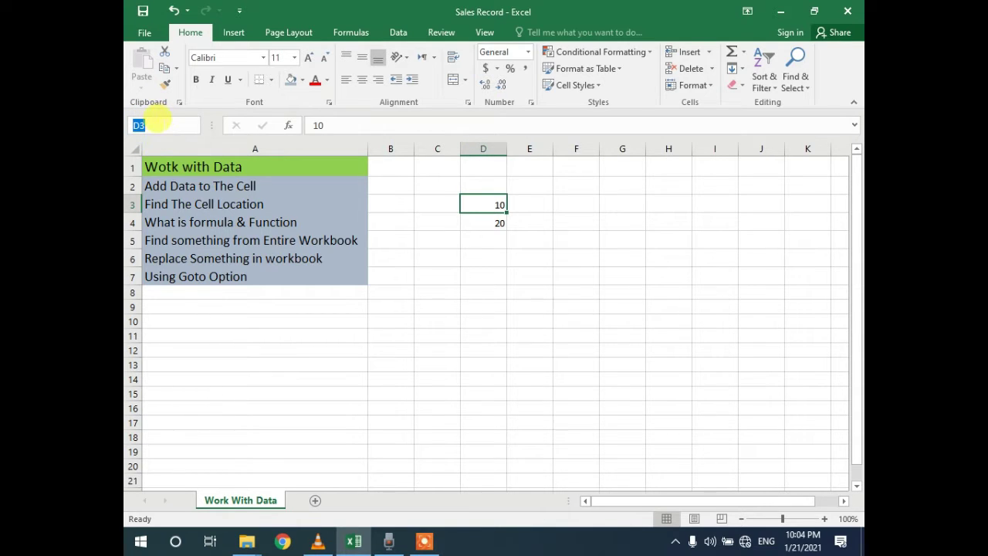
left_click(170, 148)
left_click(168, 125)
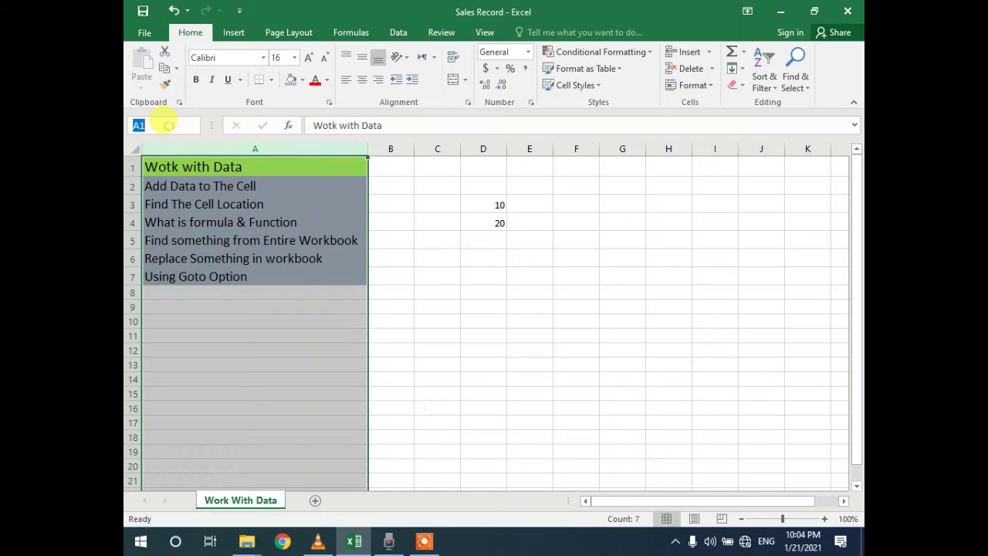
left_click(172, 123)
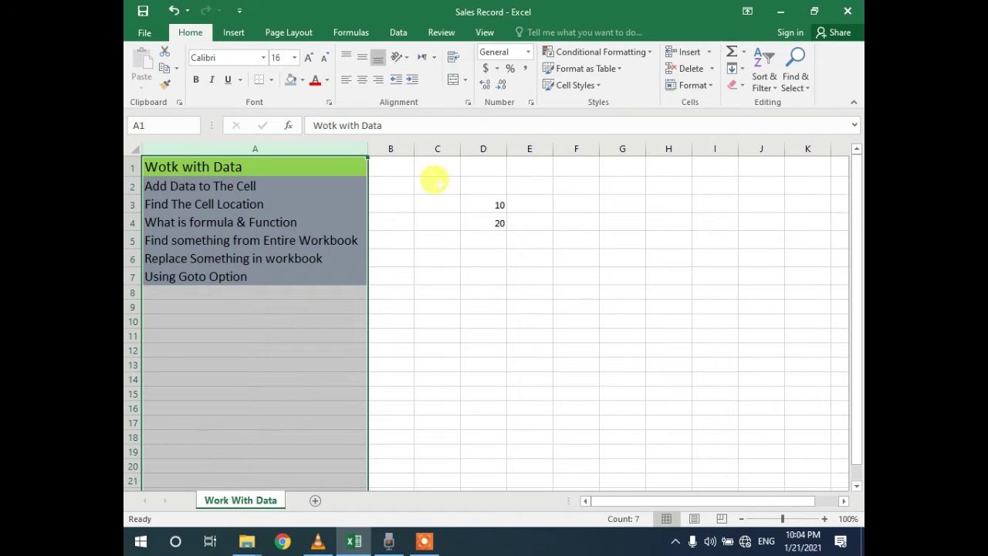
left_click(481, 202)
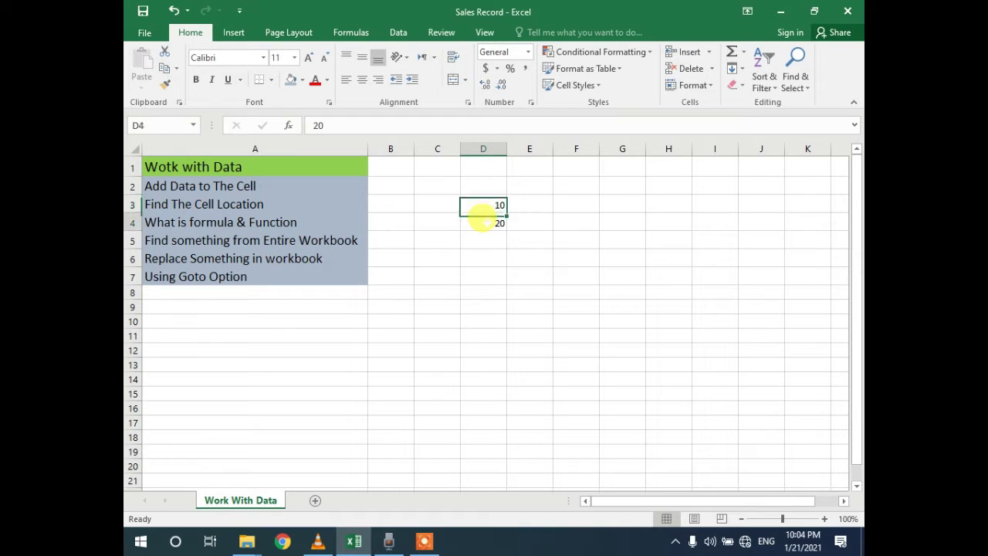
left_click(483, 222)
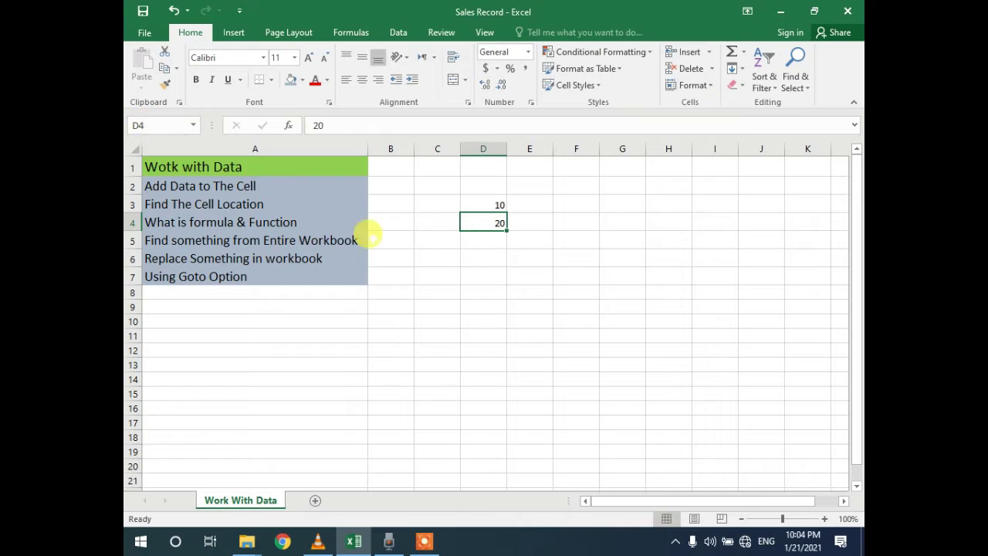
left_click(438, 258)
left_click(475, 204)
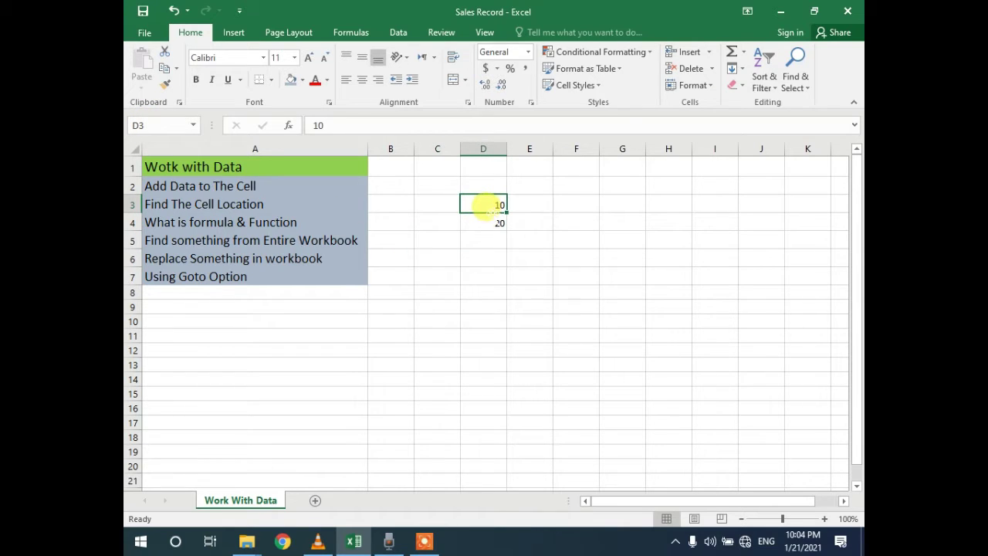
left_click(489, 222)
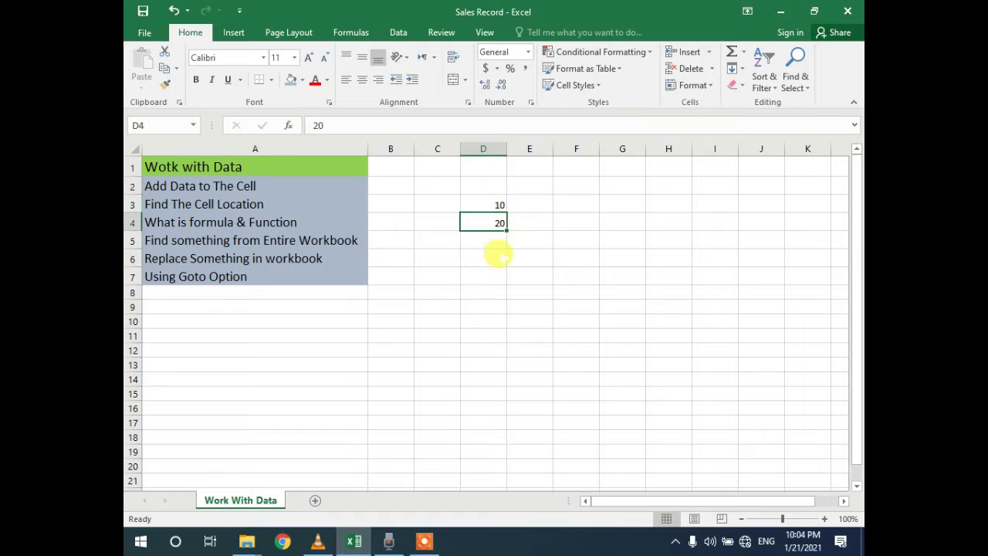
left_click(499, 256)
left_click(498, 223)
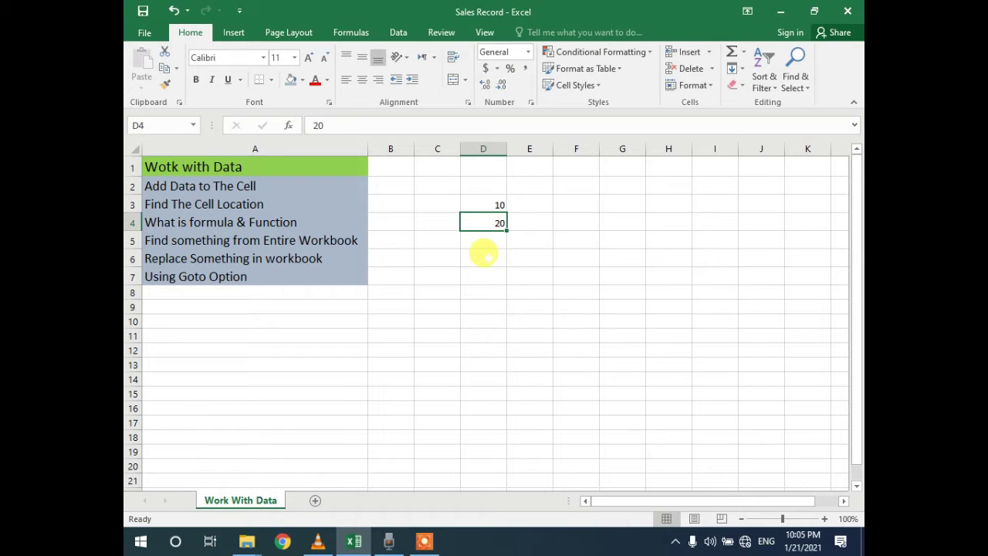
- Edit the number in cell D3 to 11
double_click(491, 199)
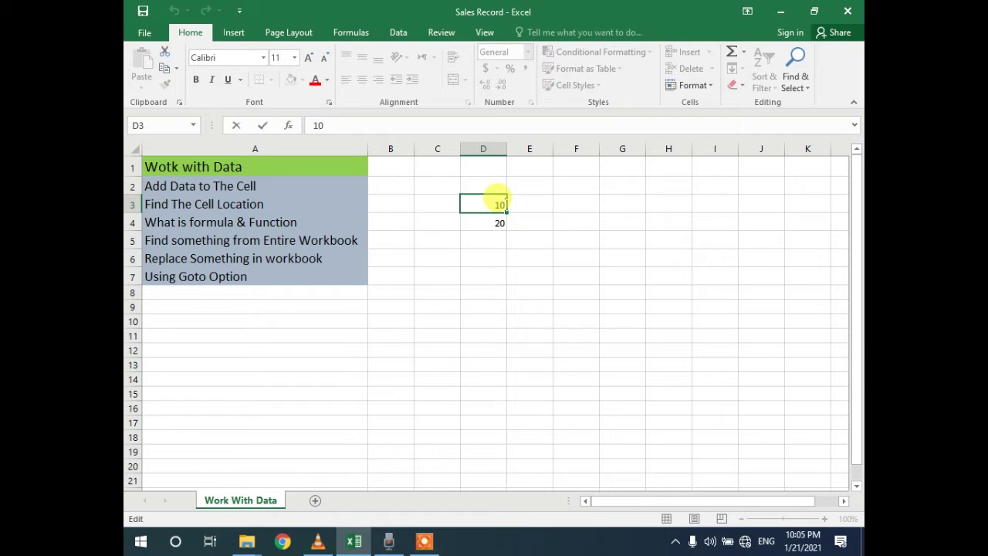
key("BackSpace")
type("1")
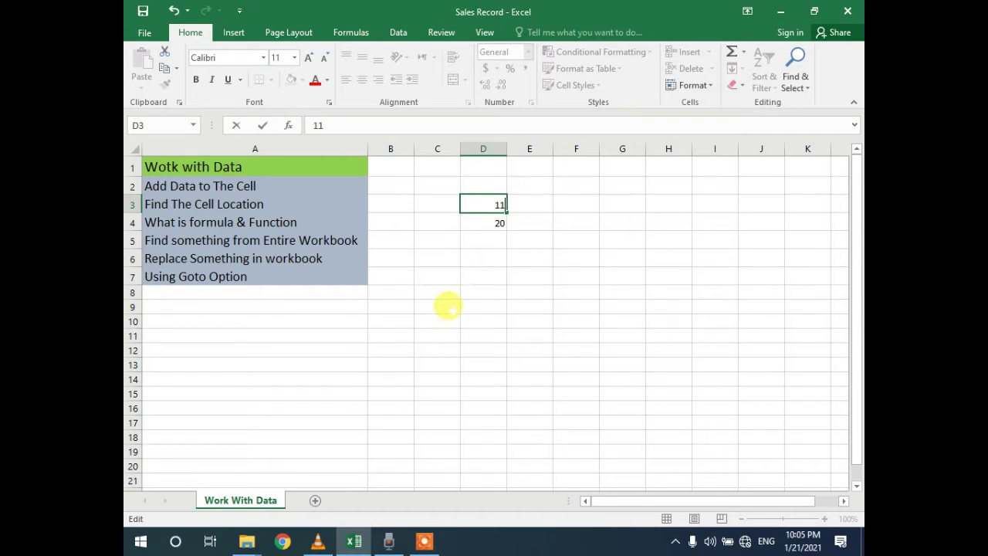
left_click(467, 222)
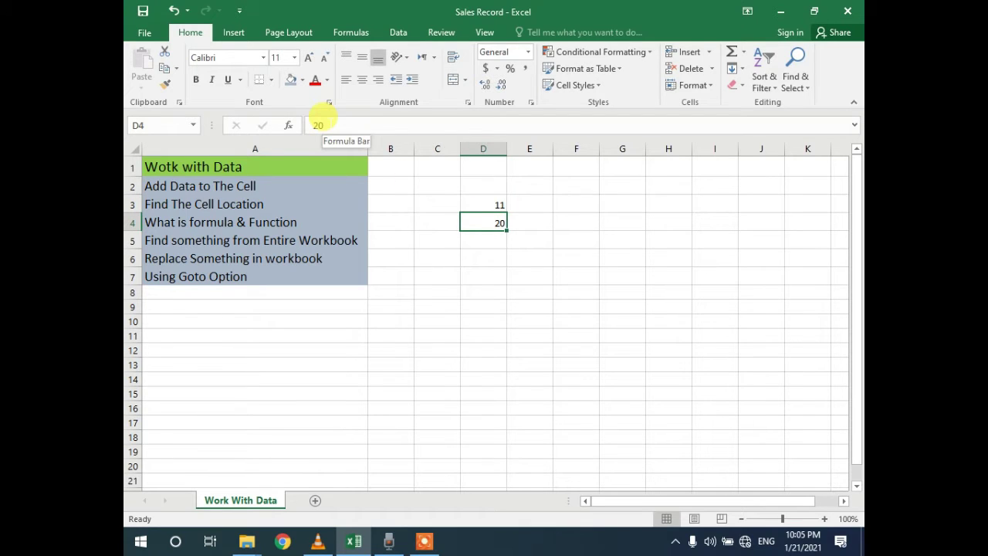
- Change the value of cell D4 to 21 through the formula bar
left_click(318, 125)
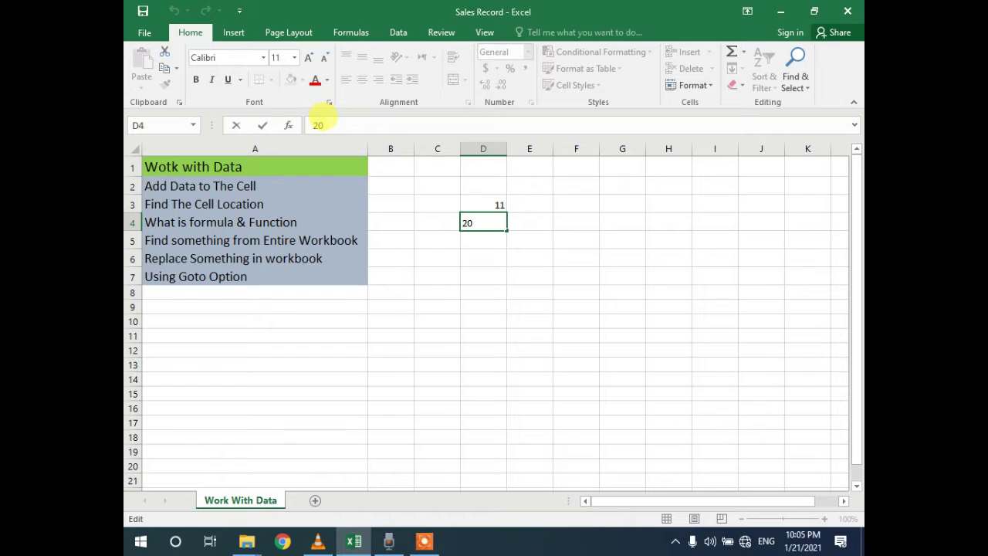
key("BackSpace")
type("1")
left_click(463, 239)
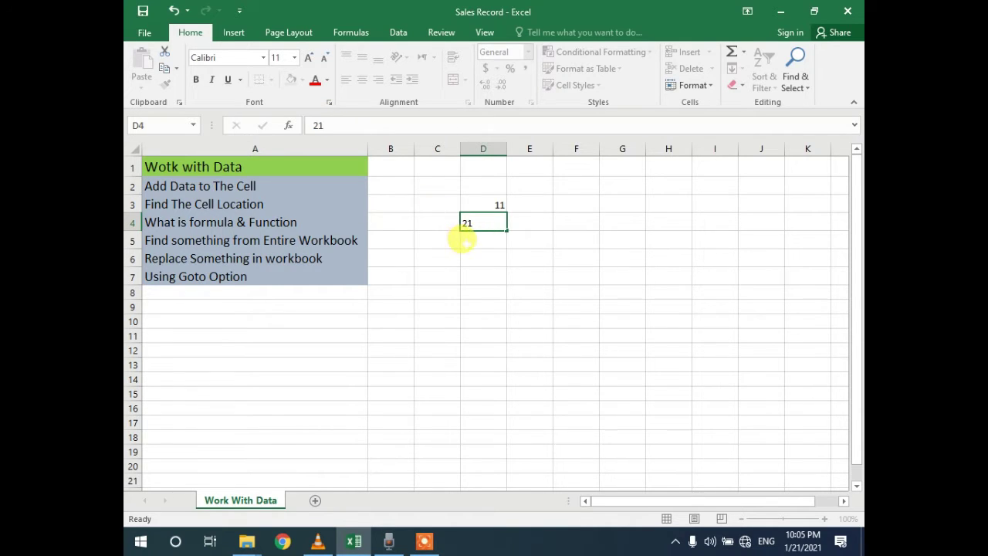
- Edit cell D4 in place and set its value to 20
left_click(479, 223)
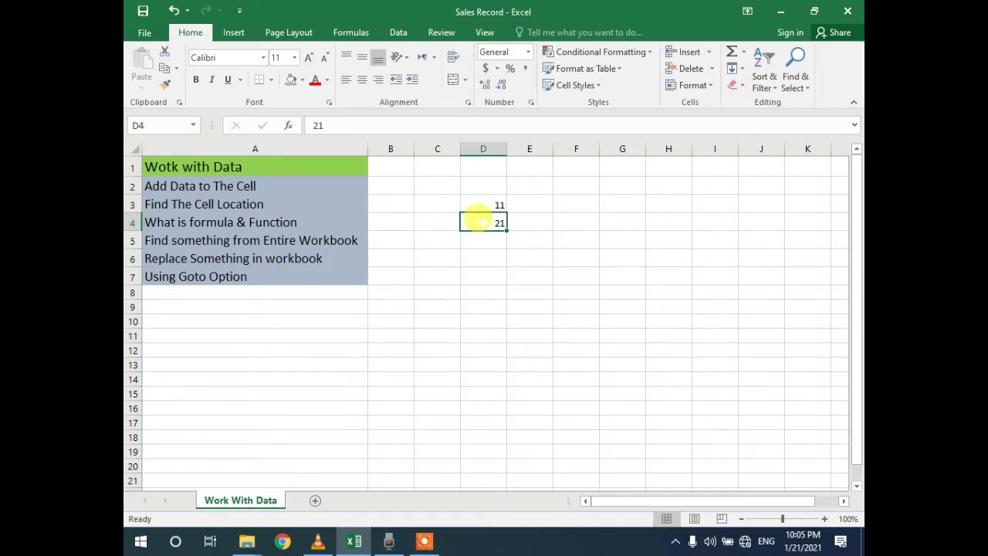
key("F2")
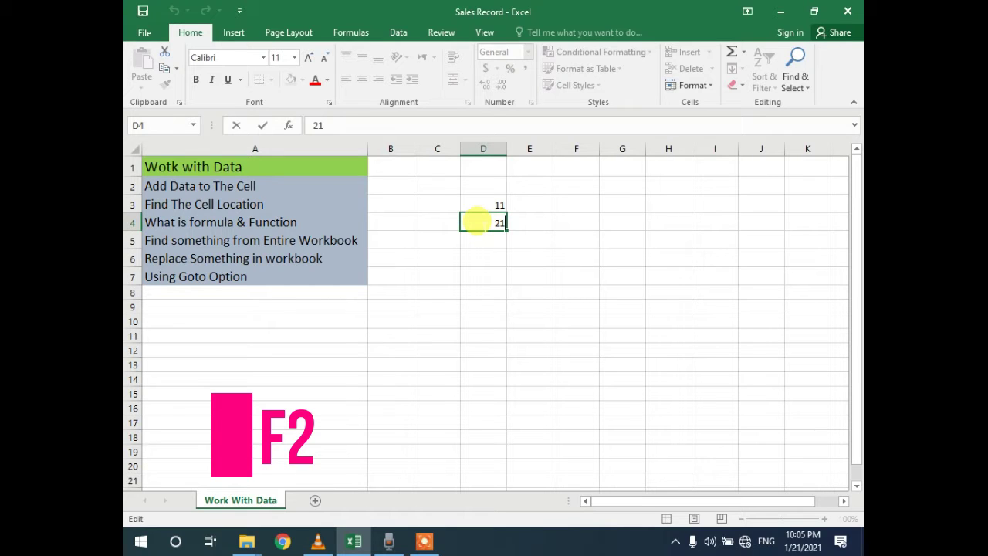
key("BackSpace")
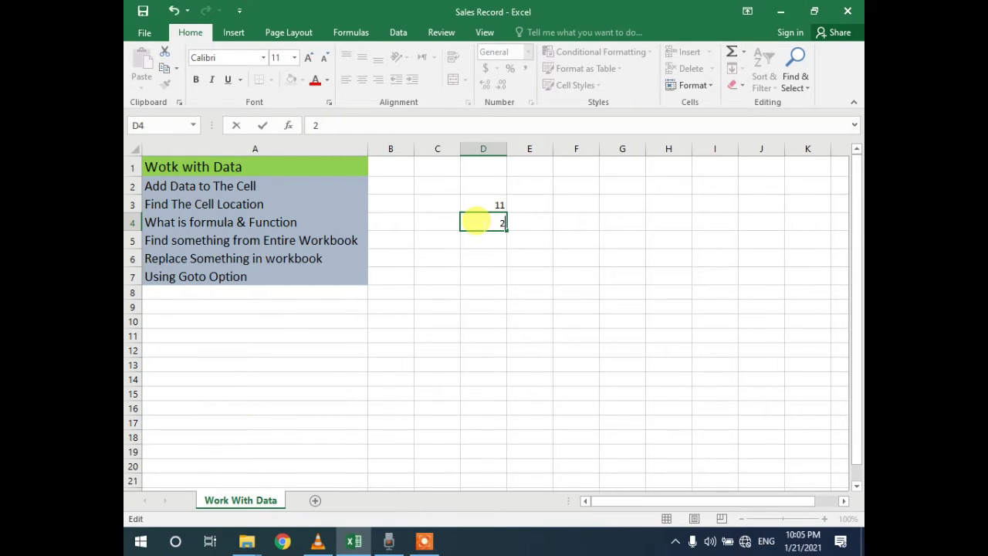
type("0")
key("Return")
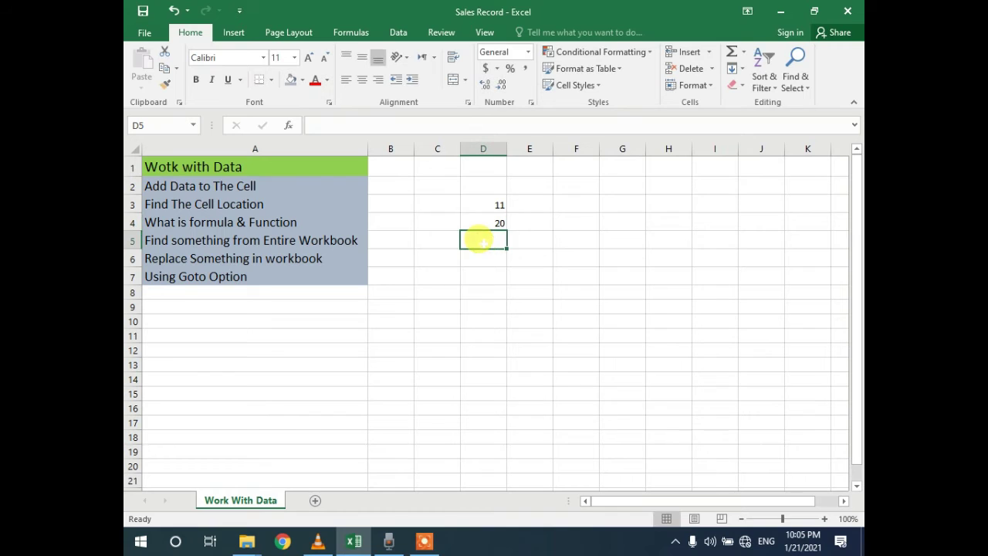
- Extend the number series in D3:D4 down to cell D12 with AutoFill
key("Up")
key("Up")
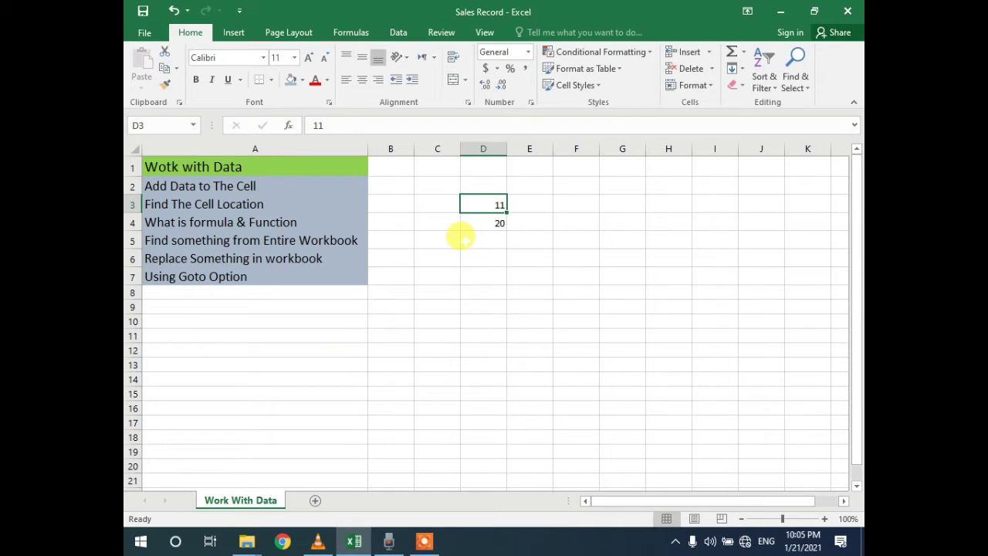
left_click(481, 218)
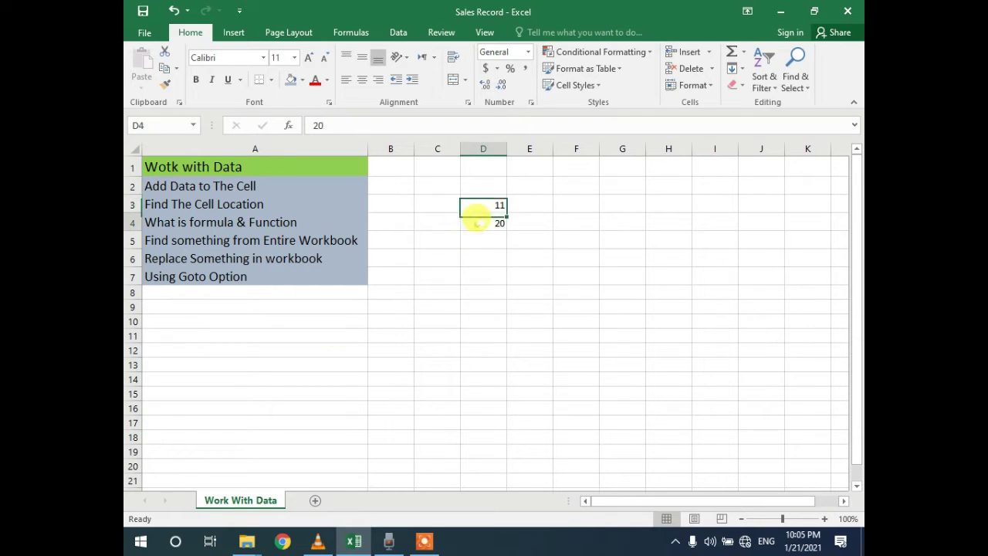
left_click(481, 203)
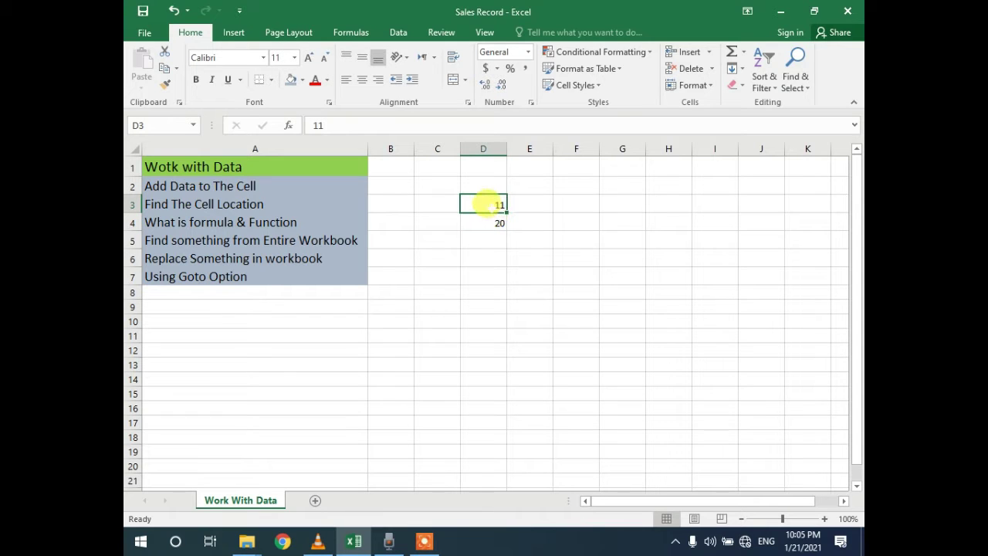
left_click_drag(496, 205, 511, 375)
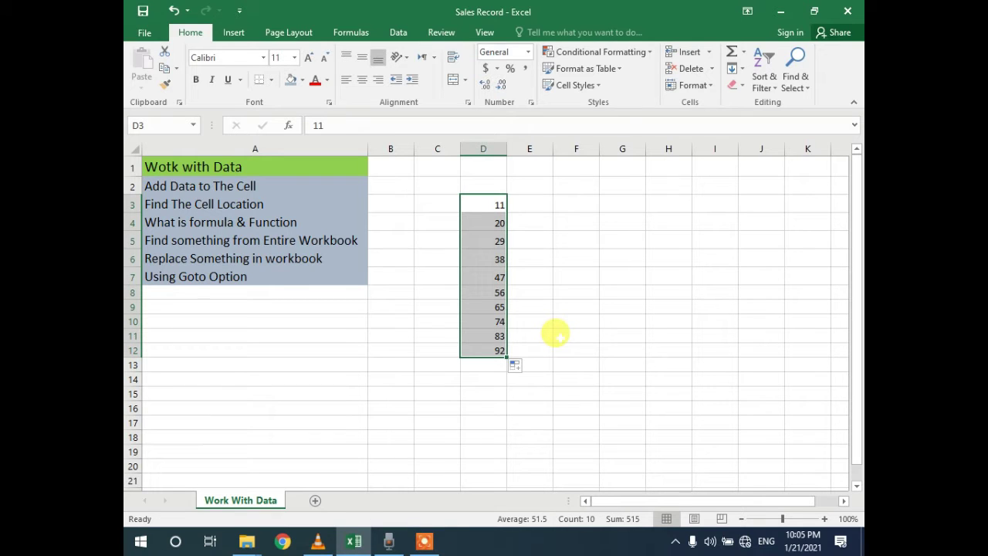
- Insert a SUM function in cell D13 that totals the range D3:D12, and select the cell to check its formula
left_click(487, 365)
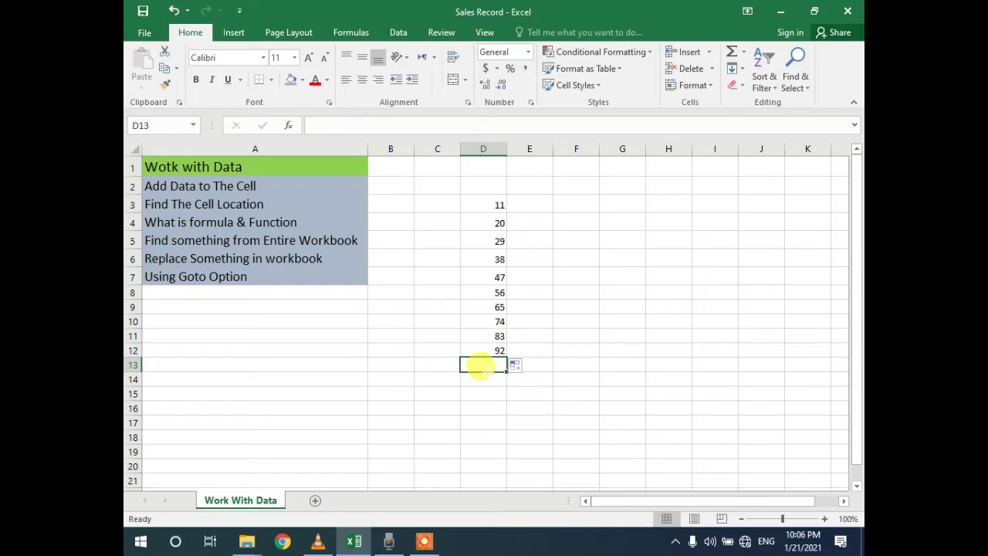
left_click(744, 53)
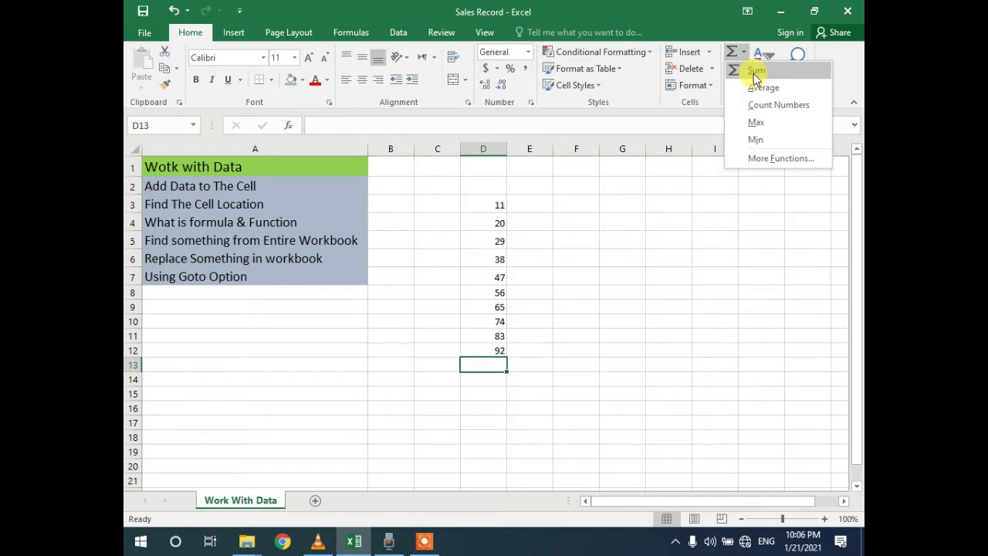
left_click(754, 74)
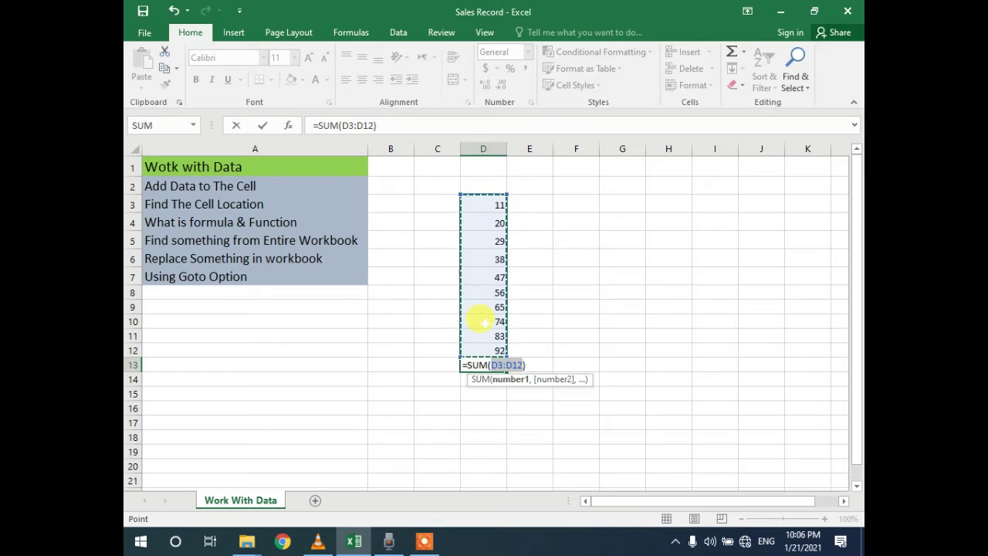
key("Return")
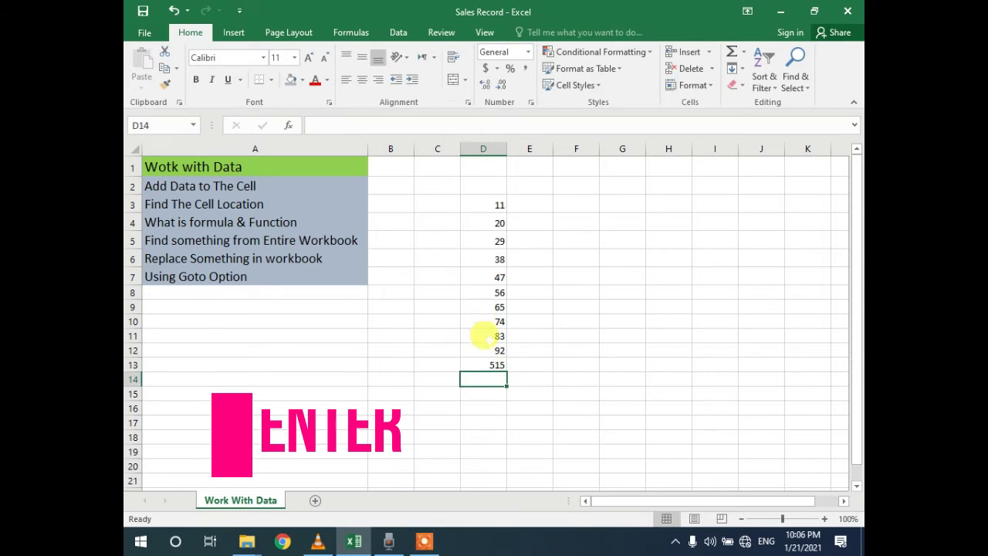
left_click(494, 363)
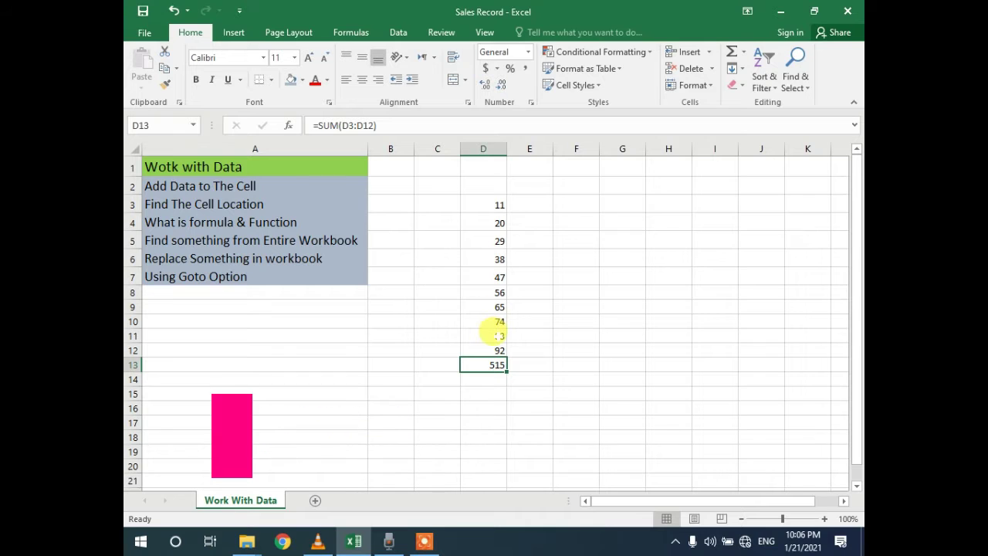
- Start a formula in cell F10 that adds cells D3, D4, D5, D6 and D7 individually with plus signs
left_click(563, 320)
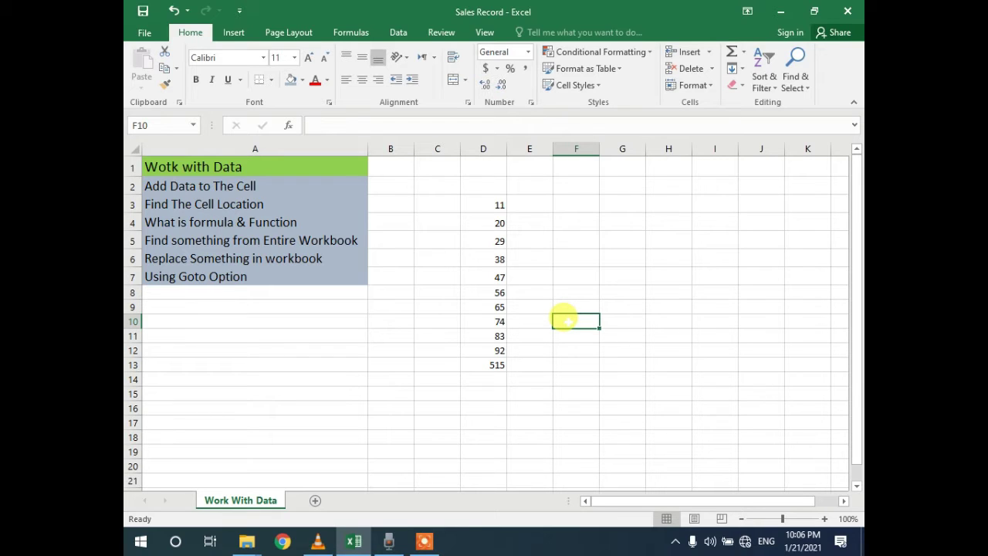
type("=")
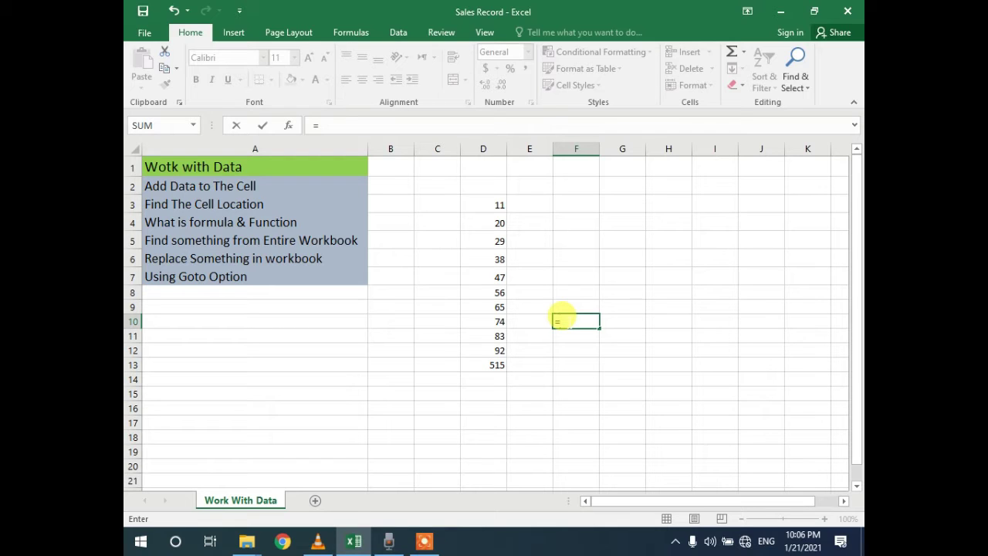
left_click(485, 204)
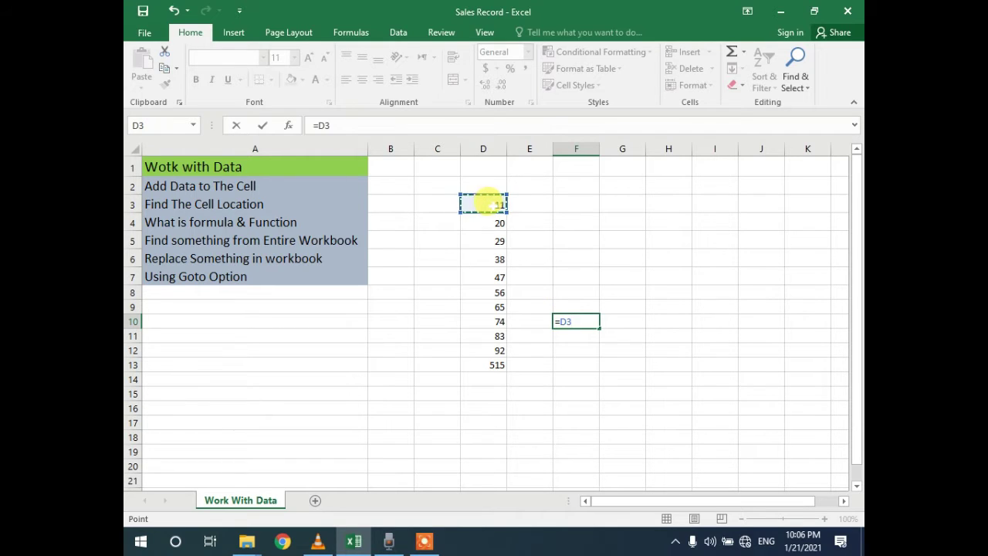
type("+")
left_click(482, 221)
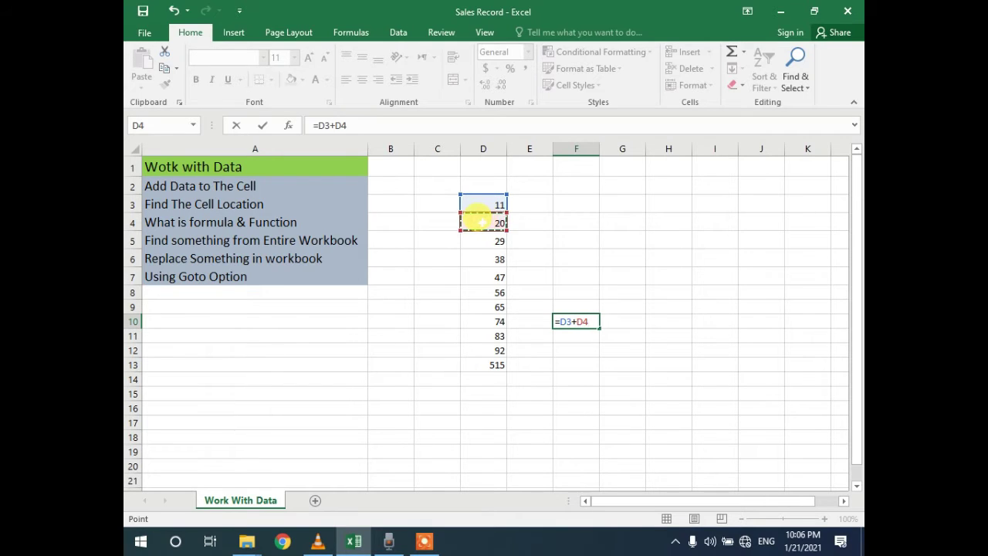
type("+")
left_click(482, 240)
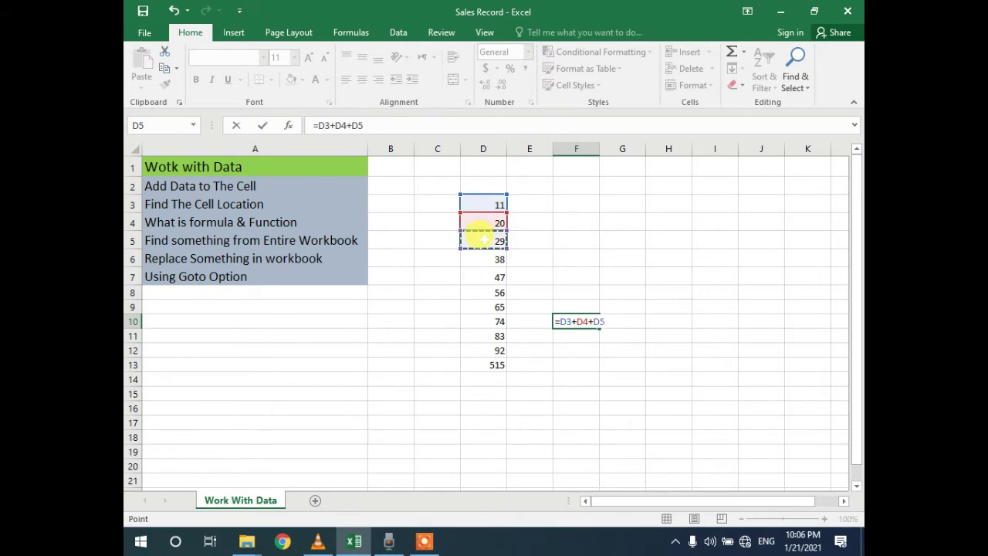
type("+")
left_click(484, 260)
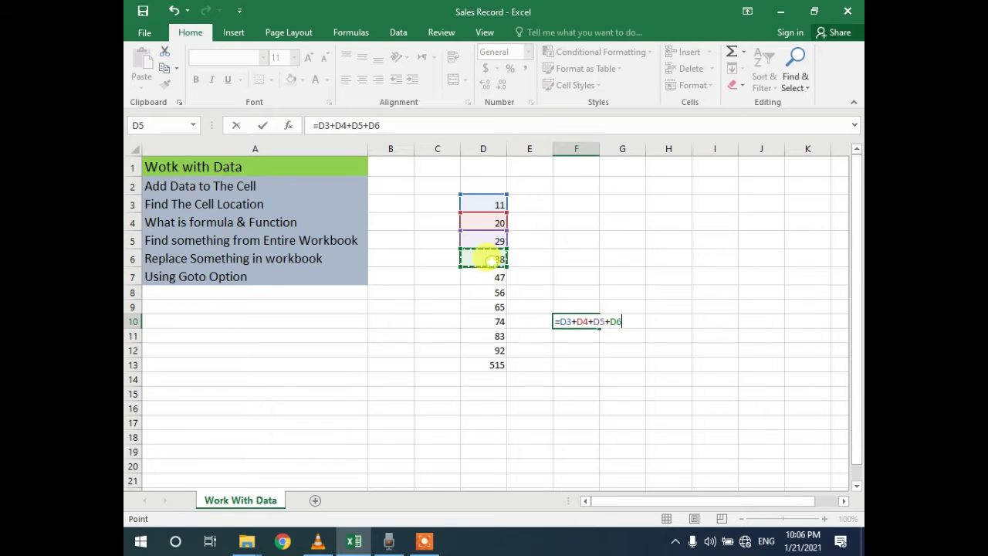
type("+")
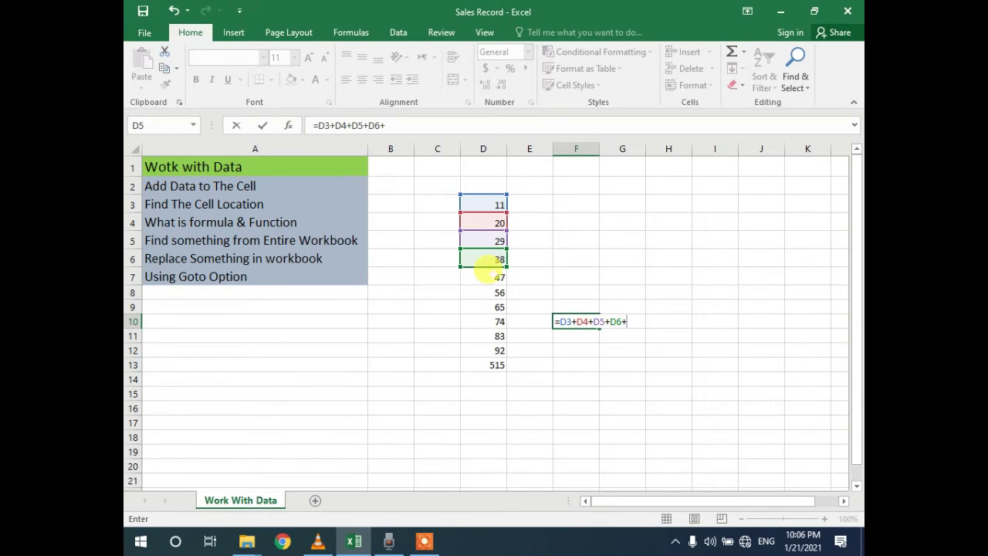
left_click(485, 277)
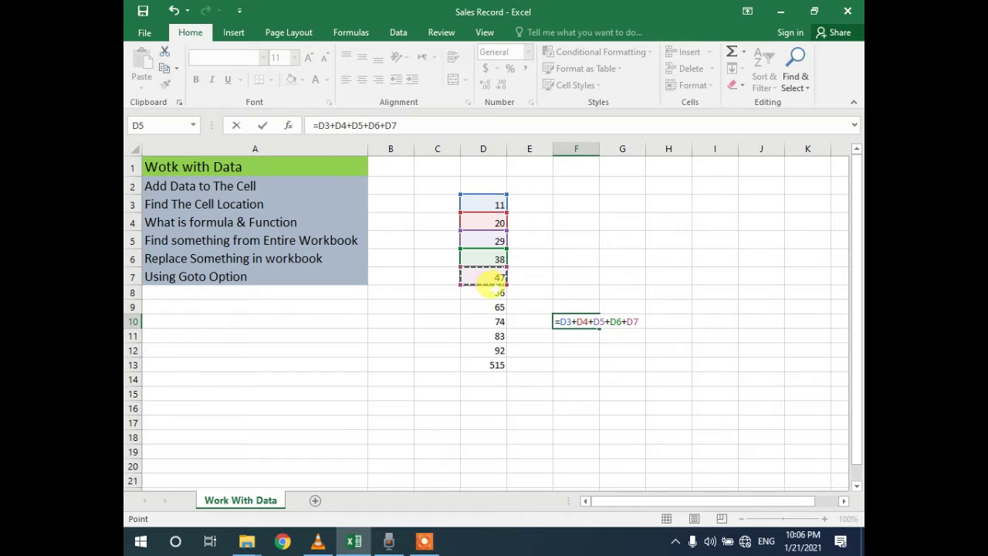
type("=")
left_click(491, 293)
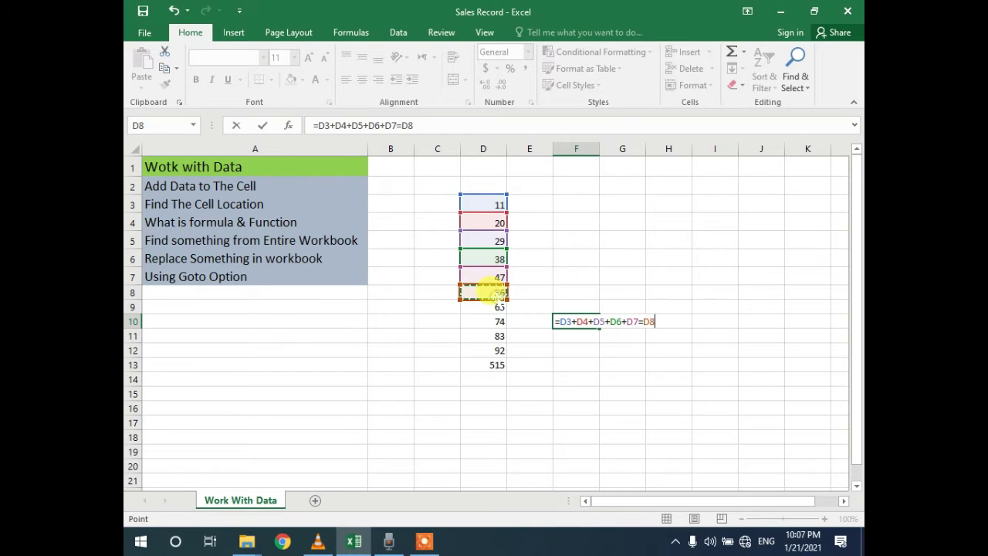
left_click(414, 126)
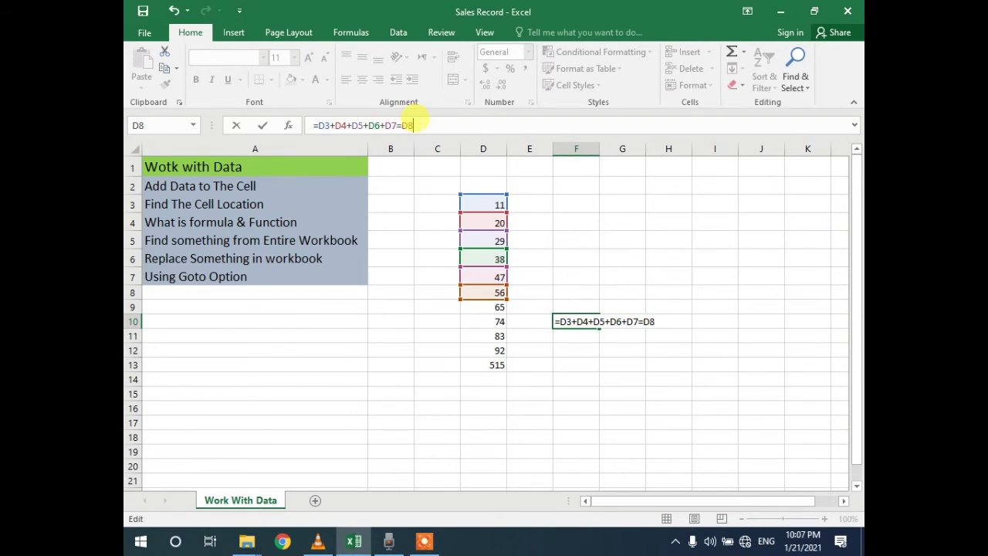
key("BackSpace")
key("BackSpace")
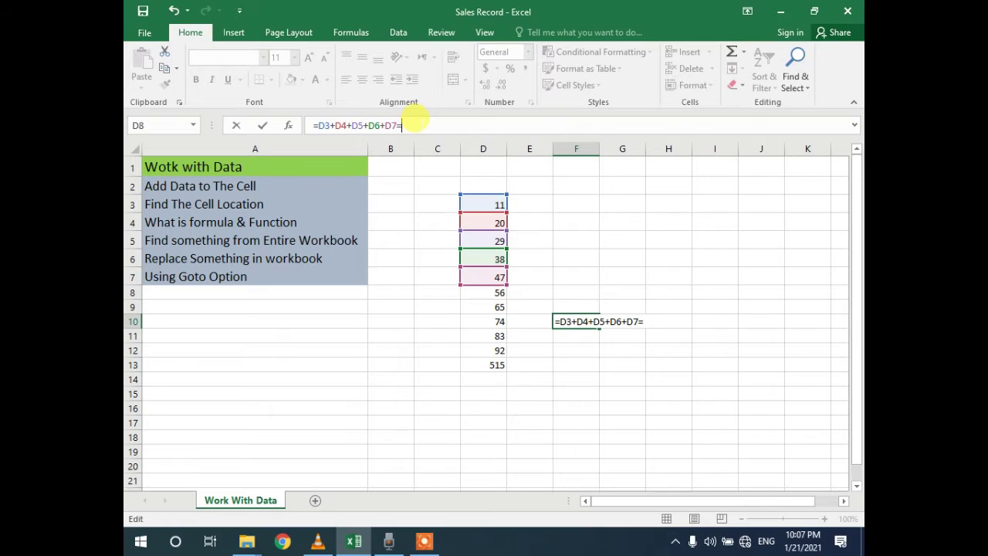
key("BackSpace")
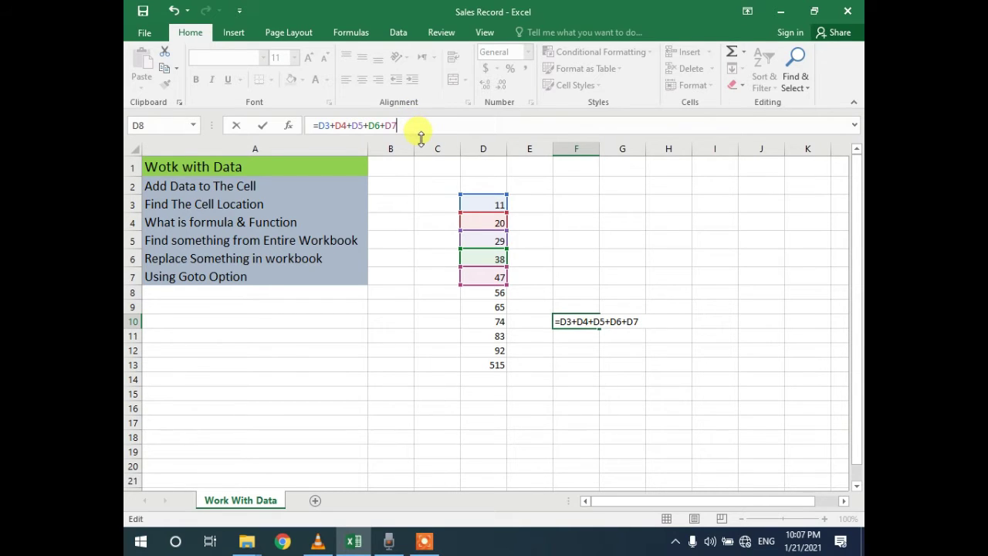
- Complete the formula in F10 by adding cells D8, D9, D10, D11 and D12 individually, and enter it
type("+")
left_click(483, 293)
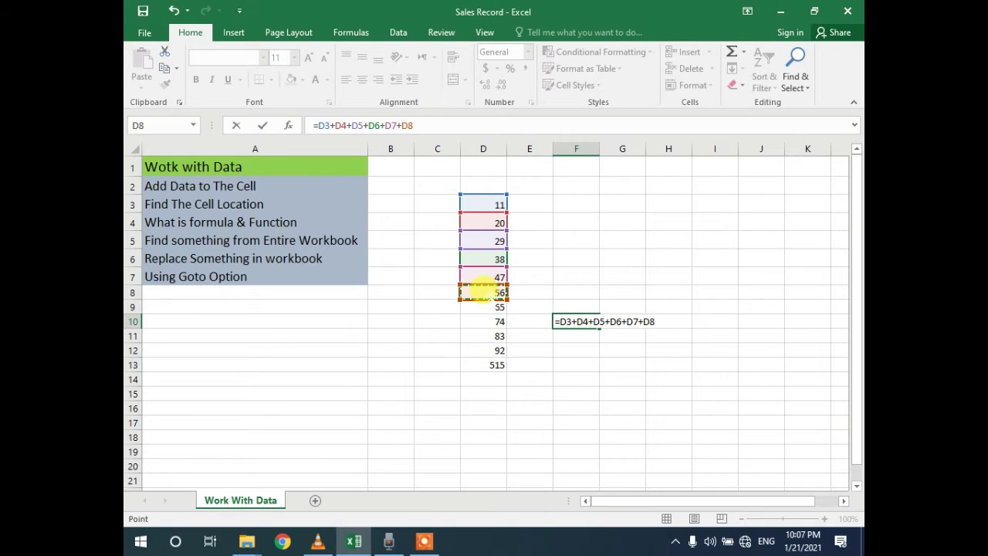
type("+")
left_click(484, 307)
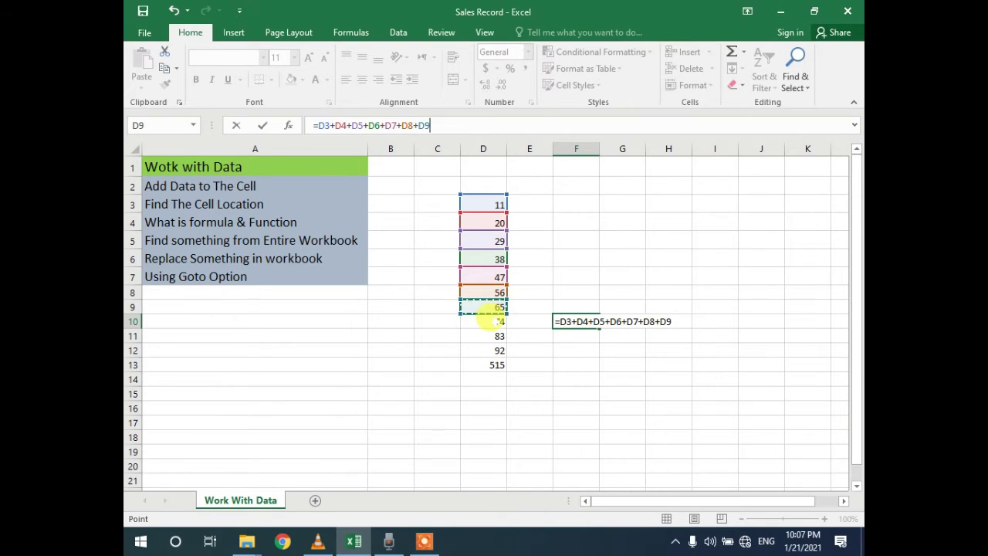
type("+")
left_click(488, 320)
type("+")
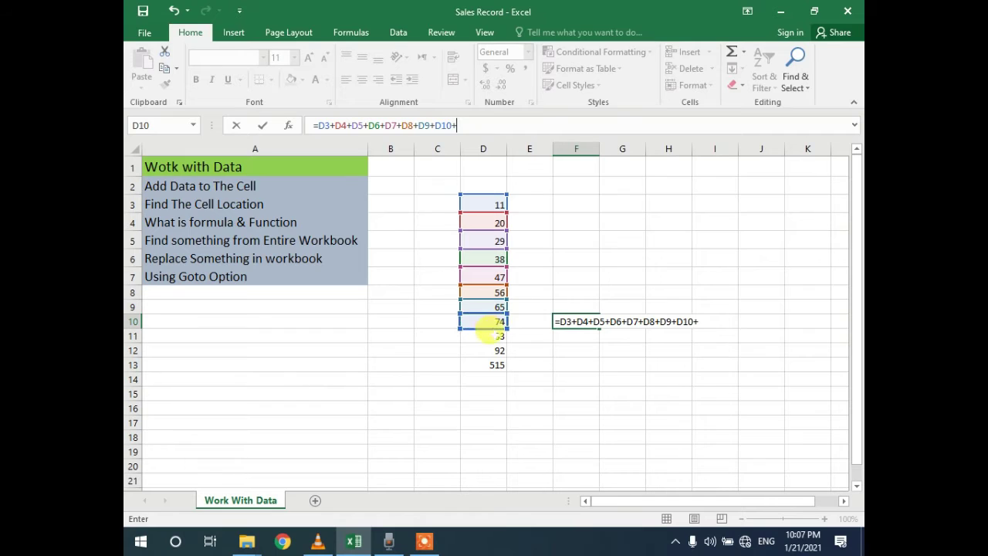
left_click(488, 336)
type("+")
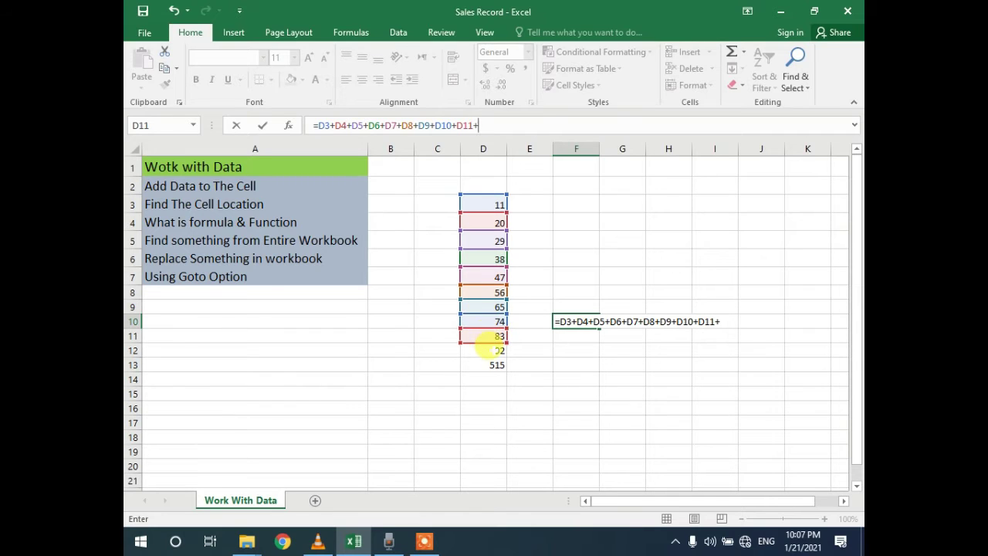
left_click(488, 350)
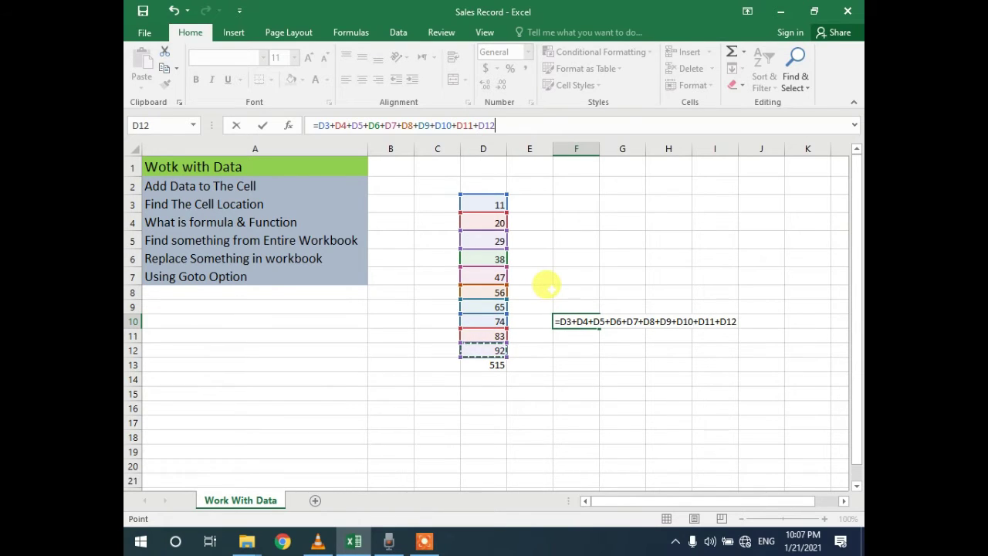
key("Return")
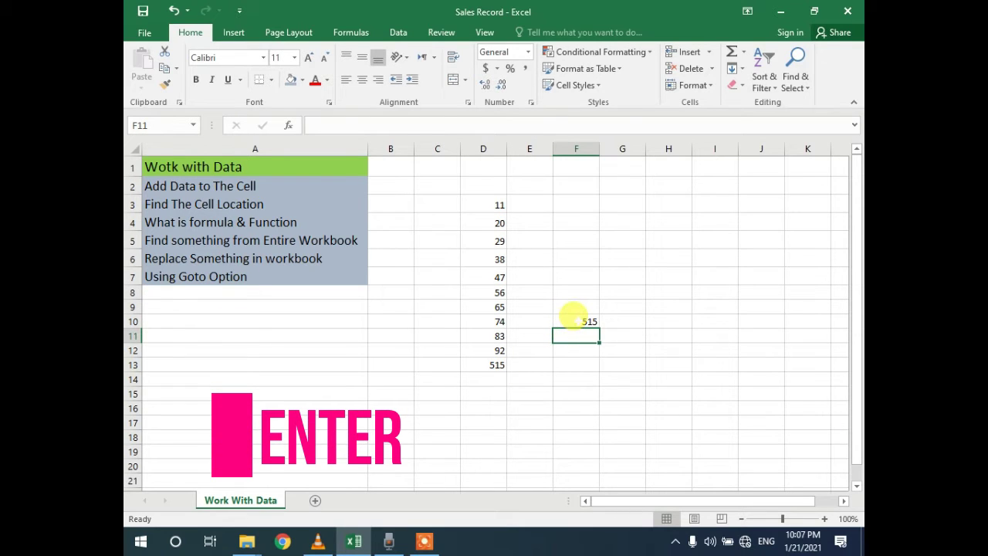
- Compare the addition formula in cell F10 with the SUM function in cell D13
left_click(575, 320)
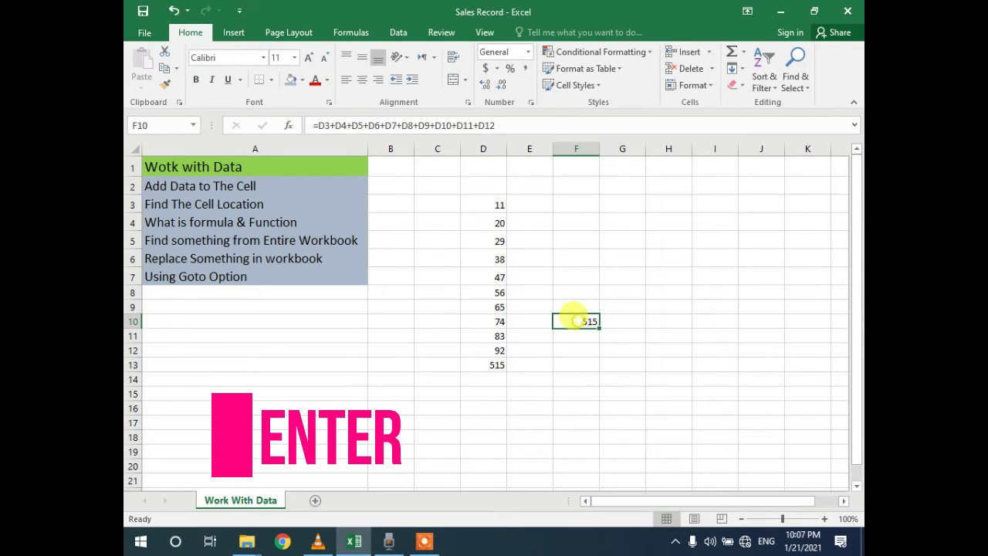
left_click(480, 364)
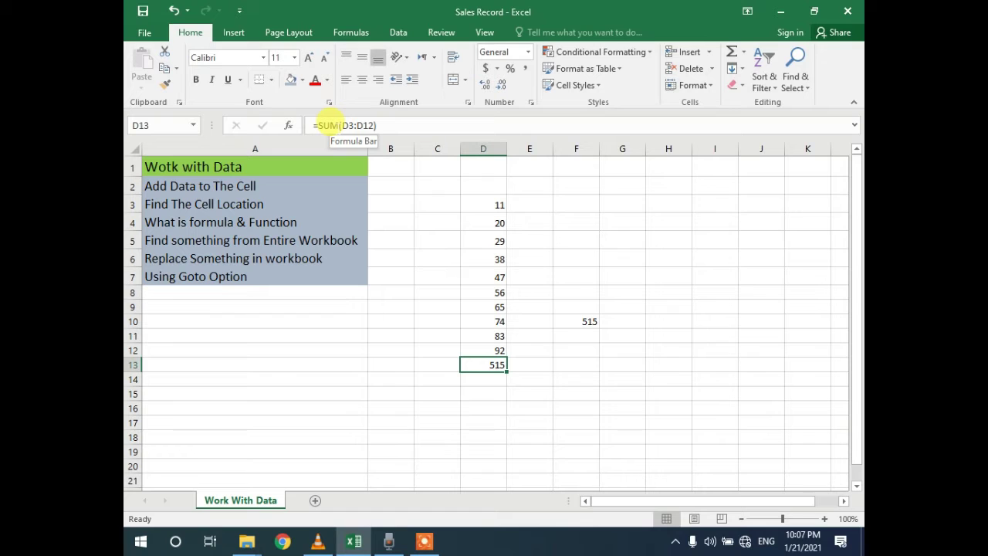
left_click(328, 125)
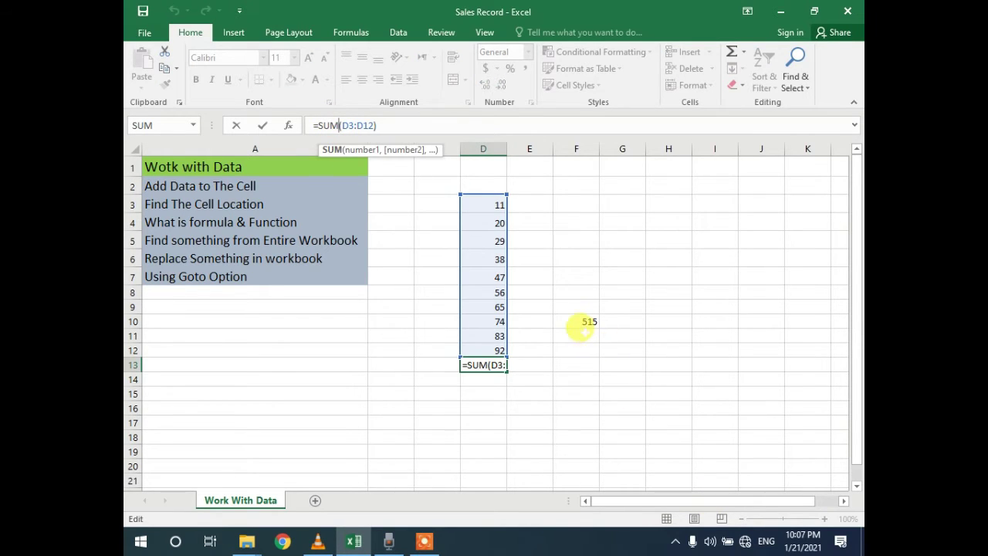
left_click(576, 318)
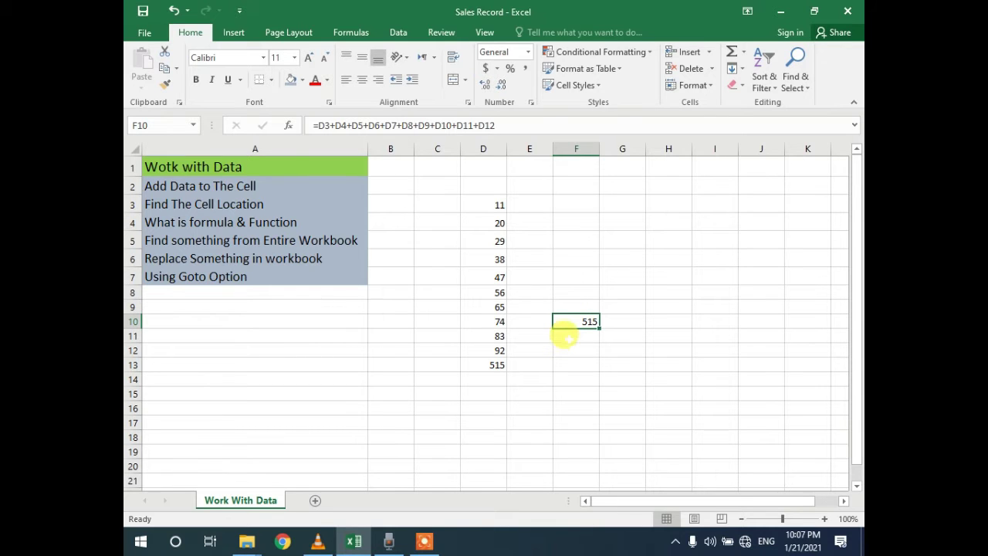
left_click(569, 337)
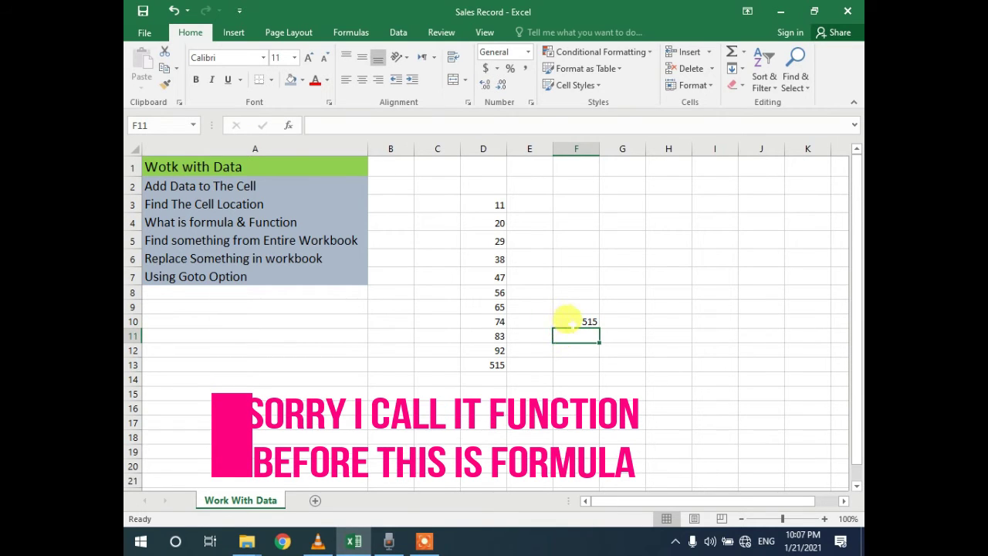
left_click(570, 319)
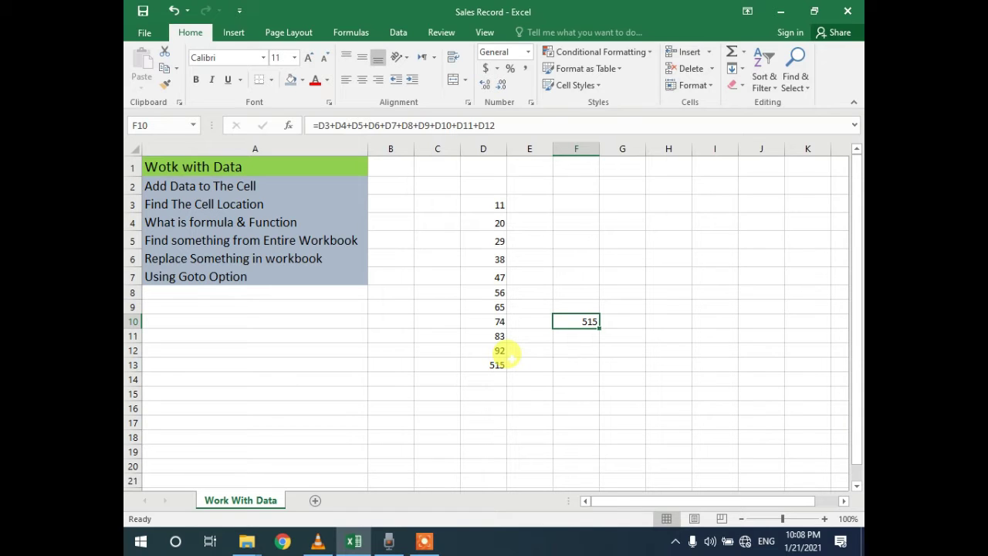
- Search the sheet for the value 2 with Find, stepping through the matches, with the dialog moved off the number column
left_click(533, 350)
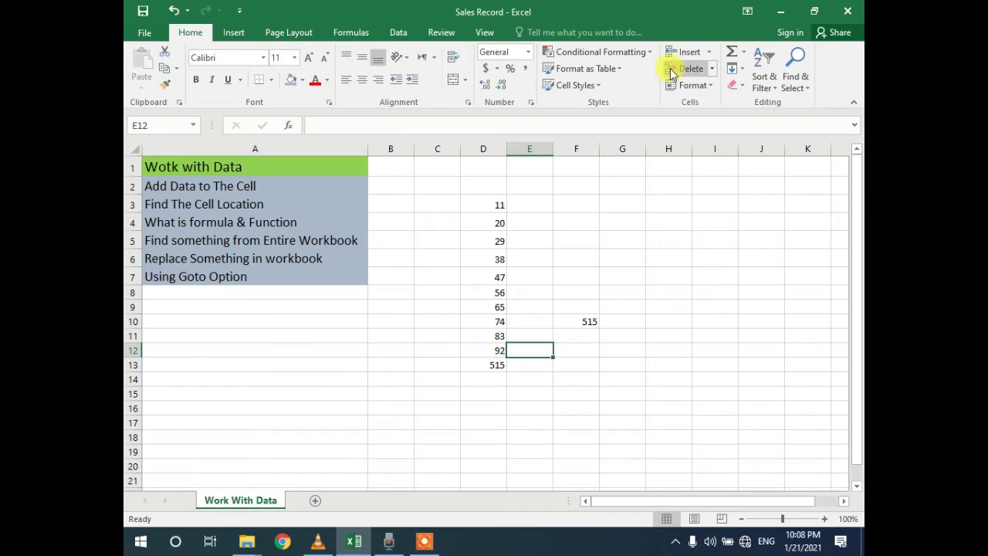
left_click(796, 85)
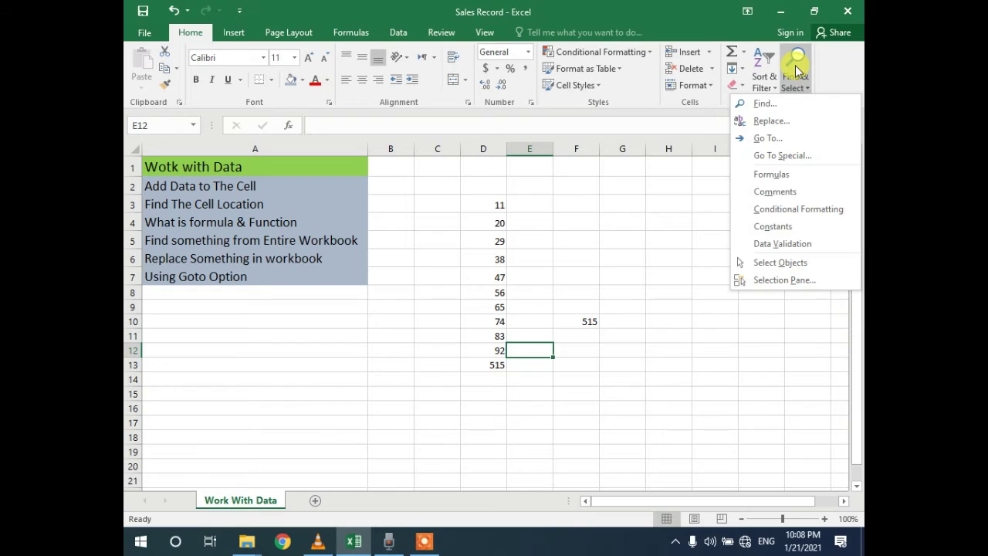
left_click(762, 103)
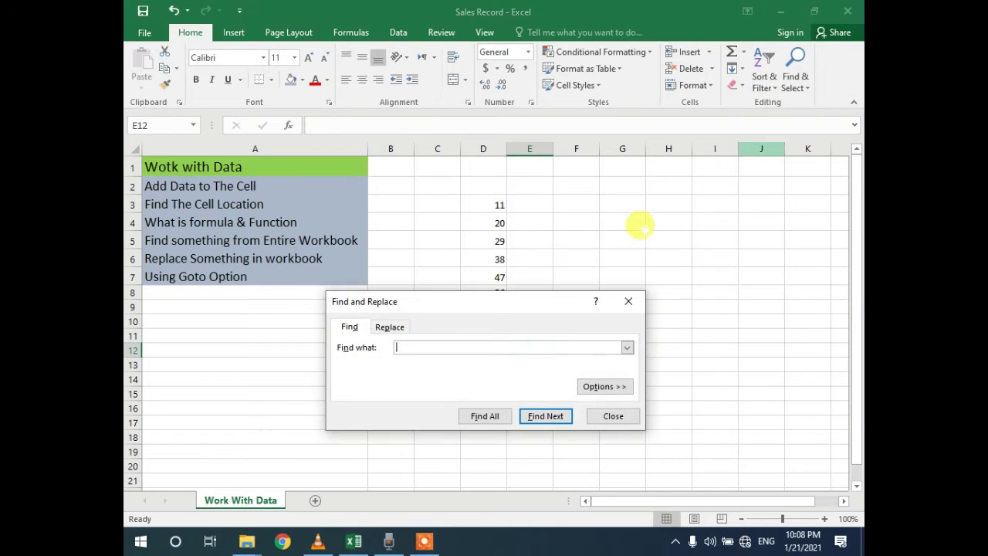
left_click_drag(497, 308, 335, 325)
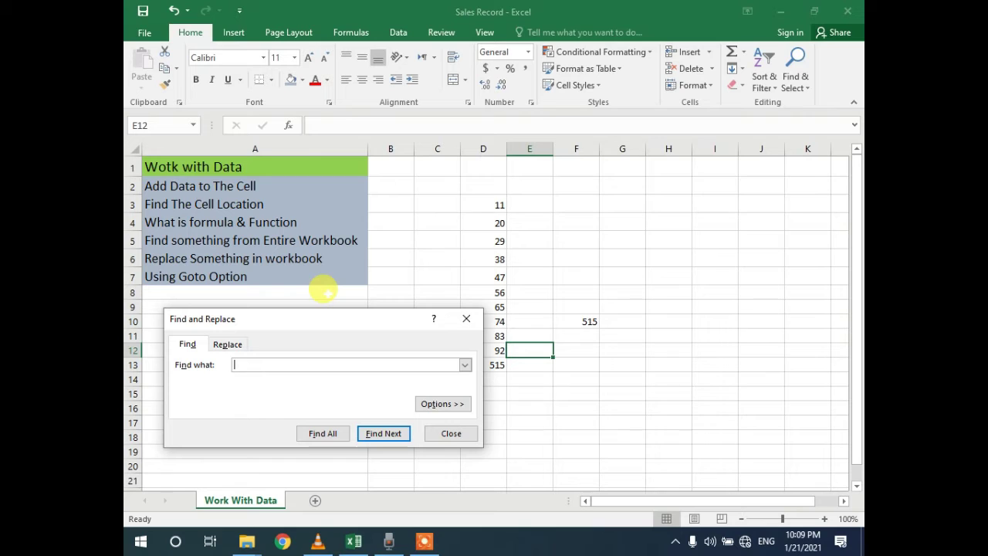
type("2")
left_click(384, 436)
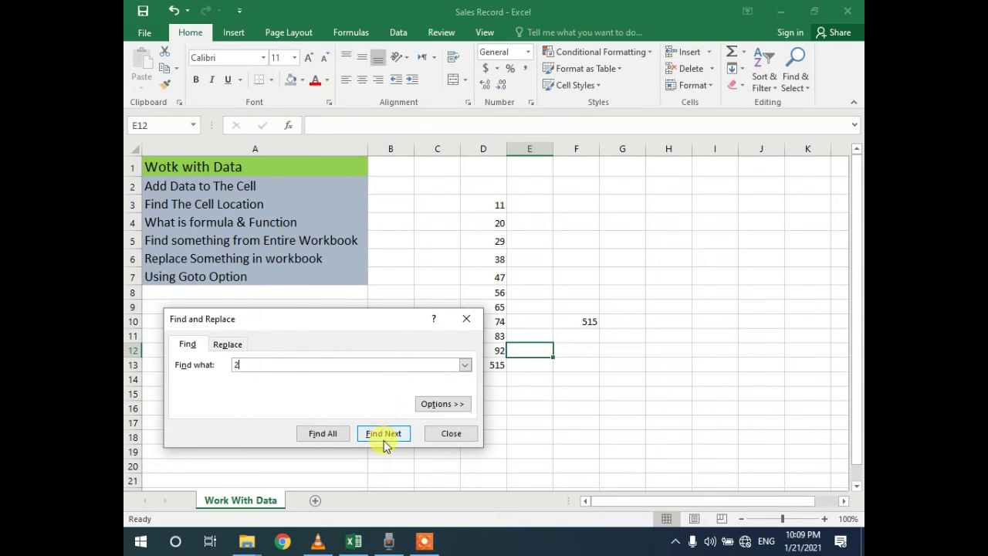
left_click(353, 435)
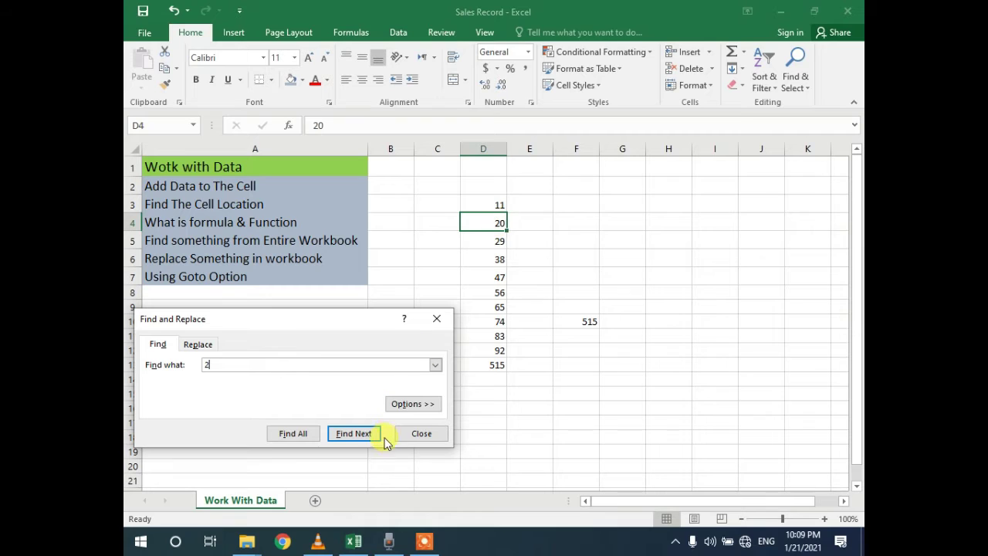
- Continue stepping through the remaining matches for the value 2 on the sheet
left_click(351, 435)
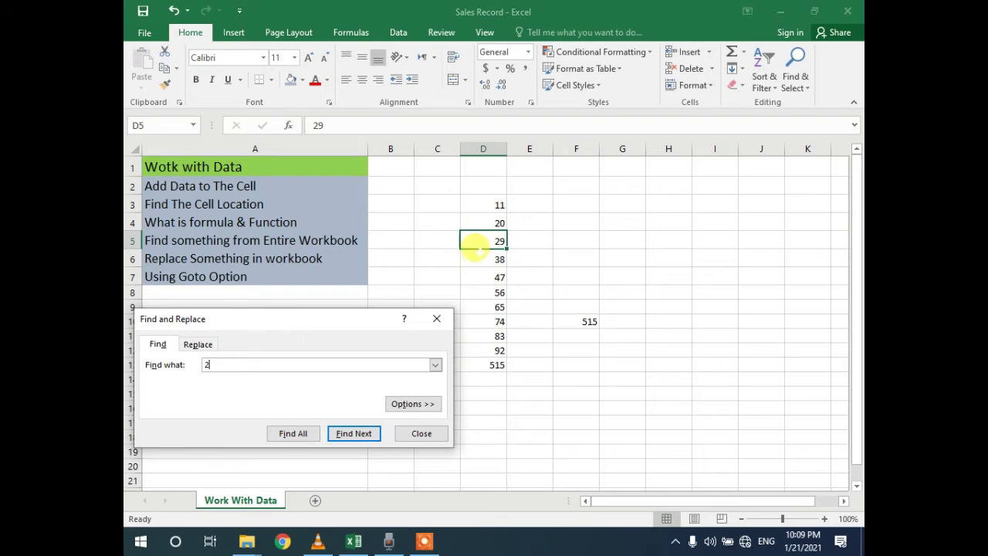
left_click(354, 434)
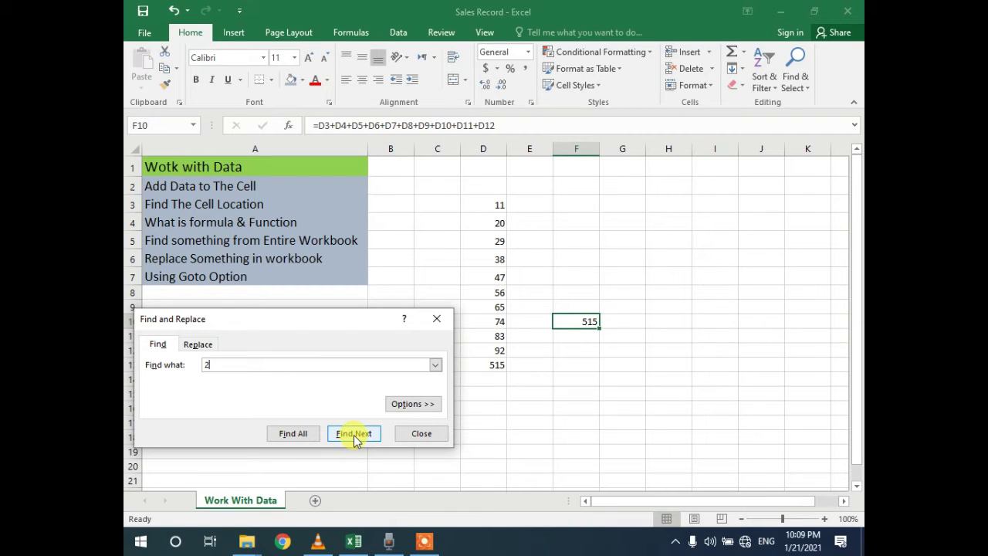
left_click(353, 435)
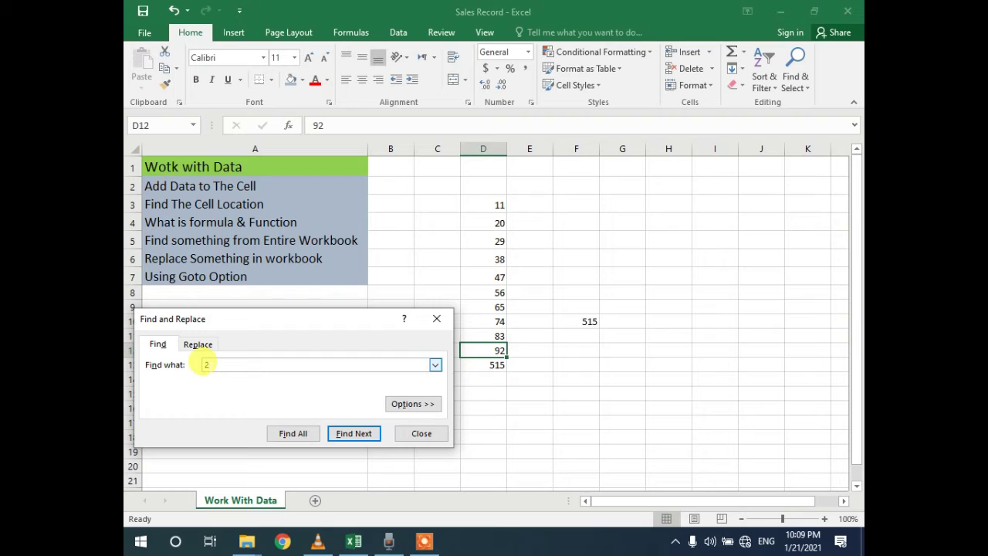
left_click(207, 364)
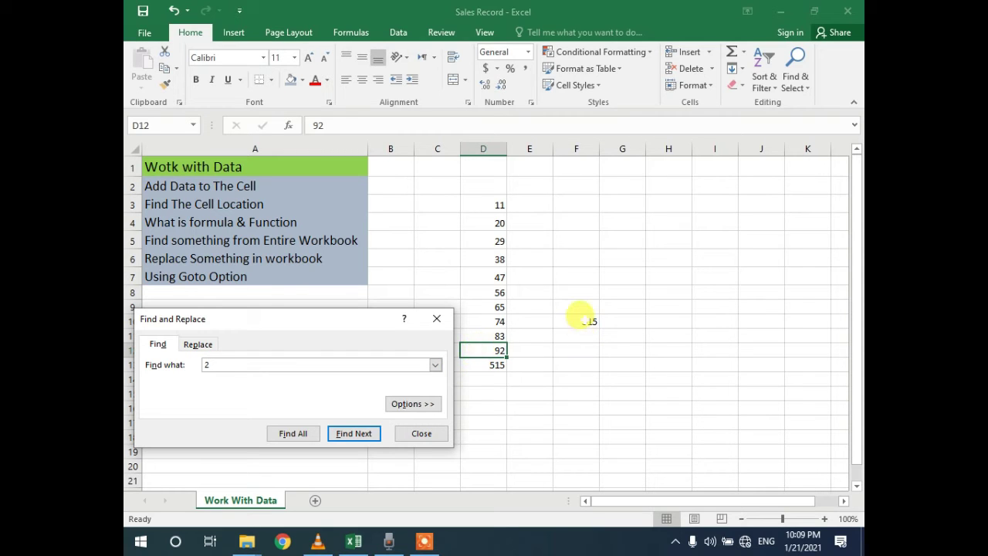
- Inspect the formula in cell F10 for the digit 2 and close the Find dialog
left_click(580, 320)
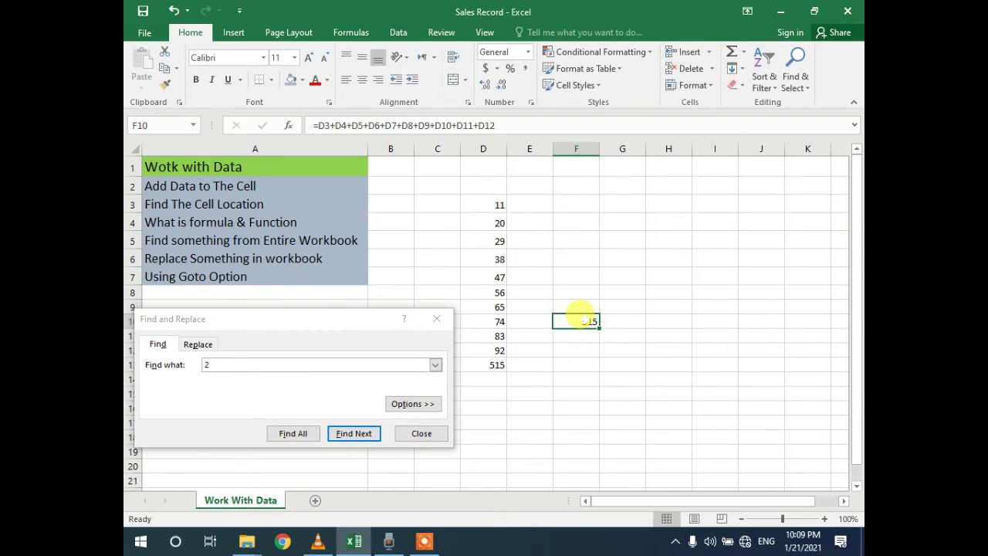
left_click(494, 125)
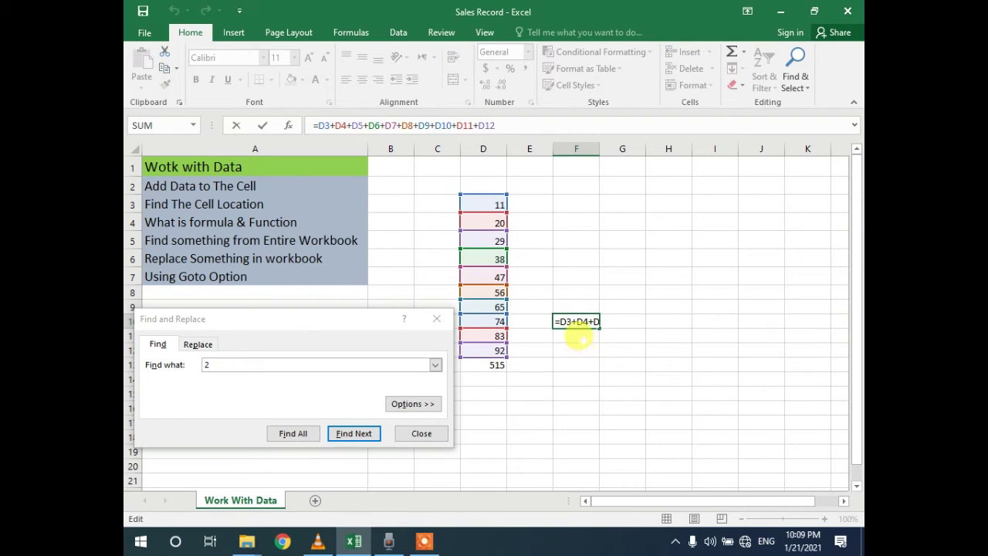
left_click(422, 434)
left_click(484, 393)
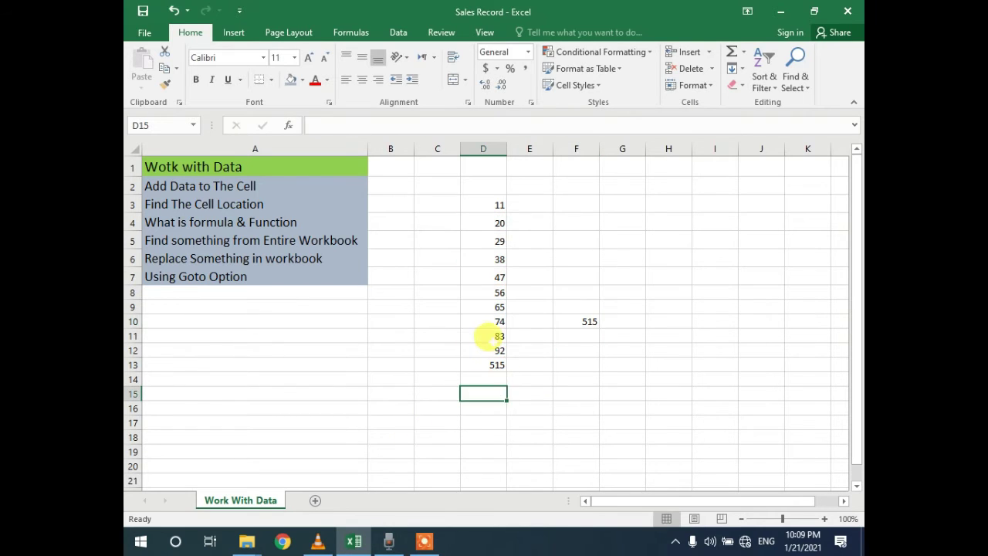
left_click(486, 336)
left_click(494, 293)
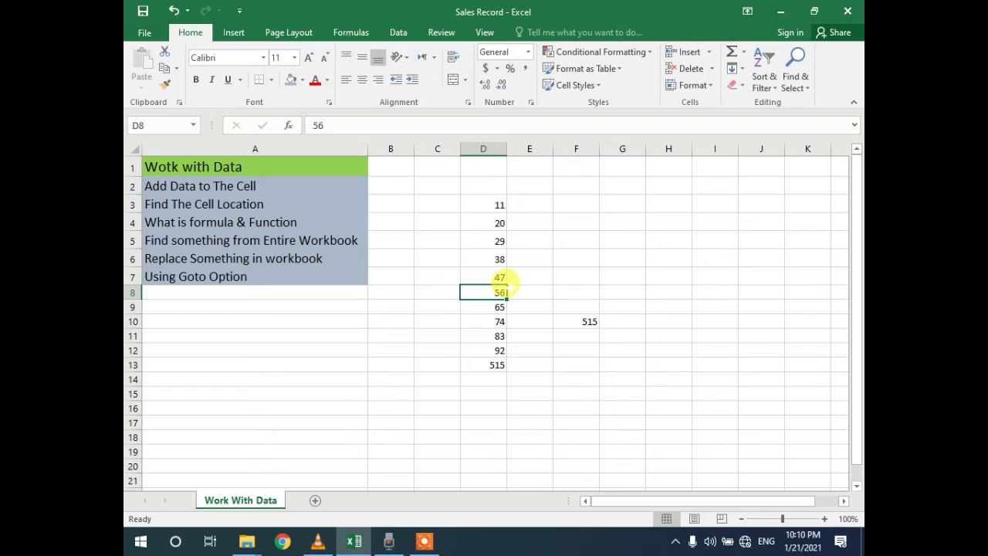
- Open the Replace dialog and move it clear of the number column in column D
key("ctrl+h")
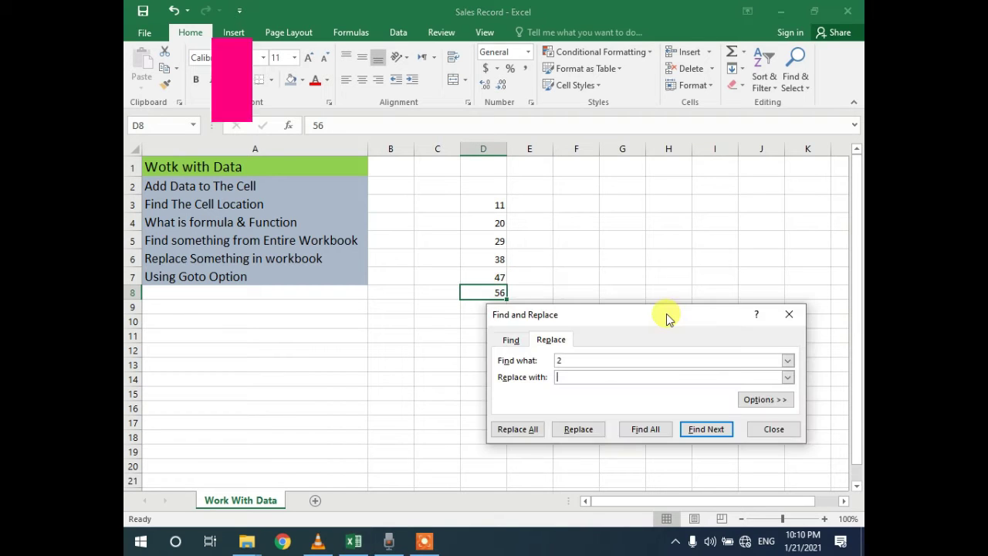
left_click(777, 312)
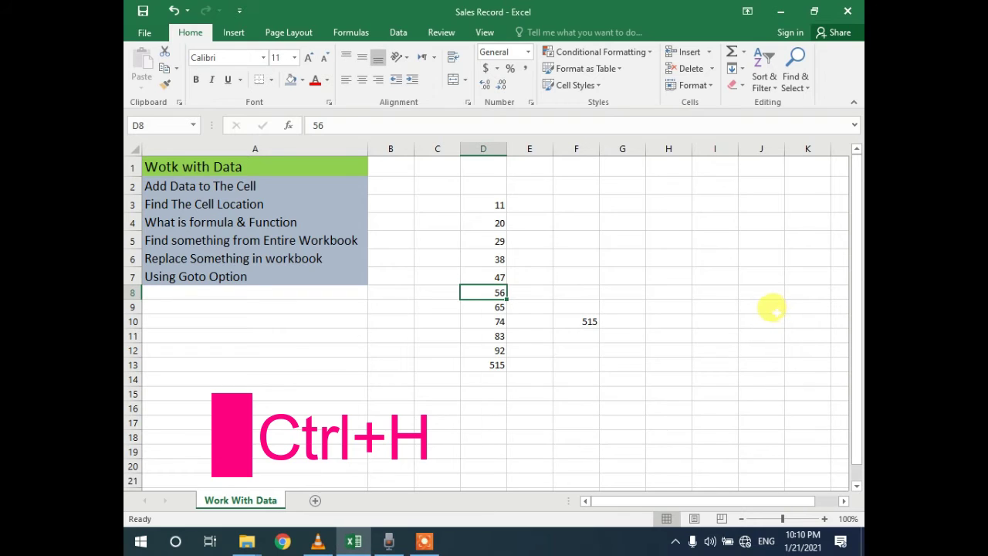
left_click(803, 81)
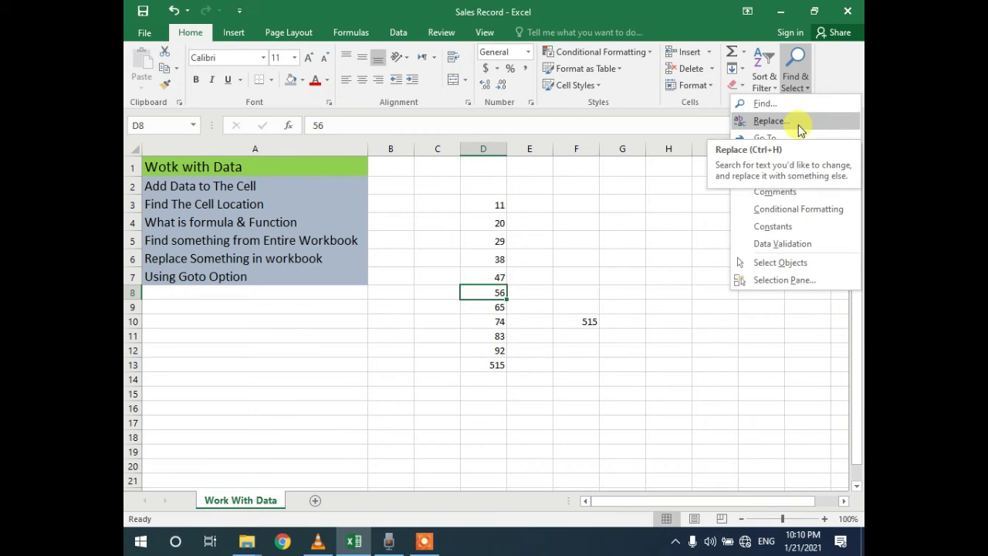
left_click(773, 121)
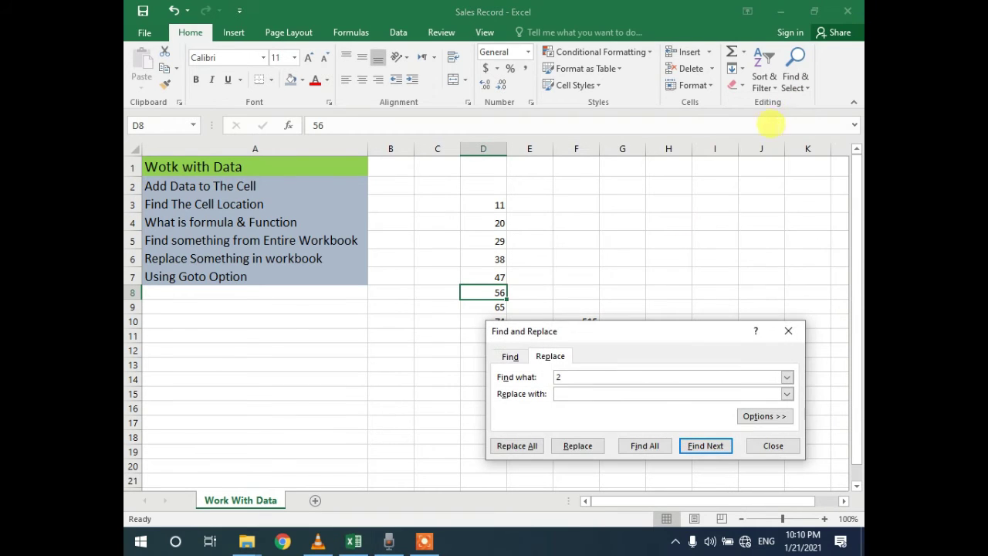
left_click_drag(596, 328, 609, 198)
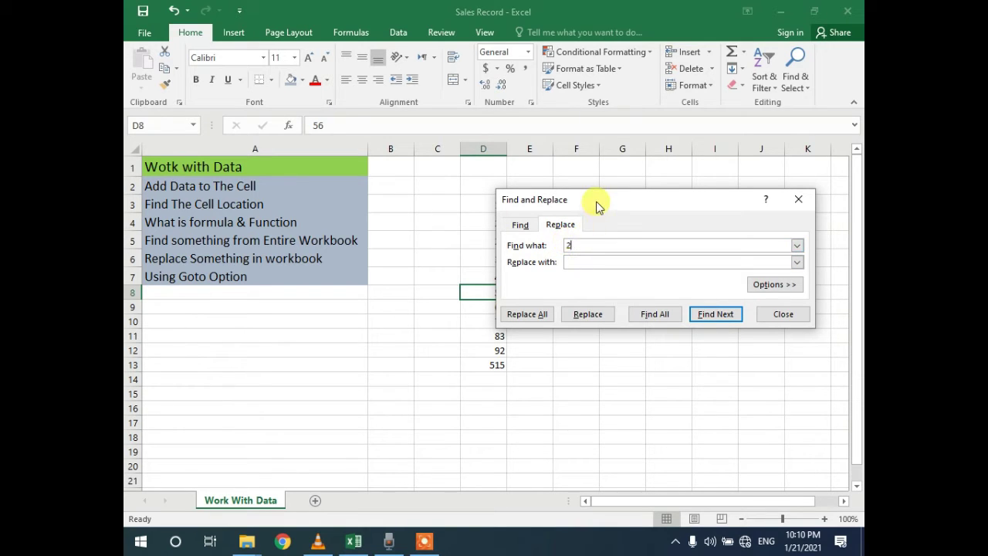
left_click_drag(599, 204, 606, 206)
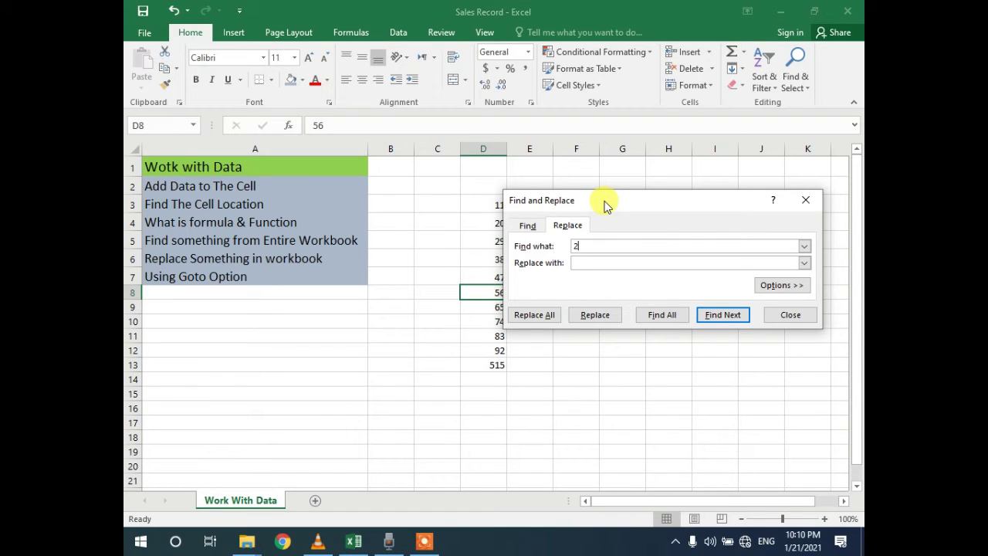
- Set up a replacement of the word Find from cell A3 with the word Location
left_click(158, 205)
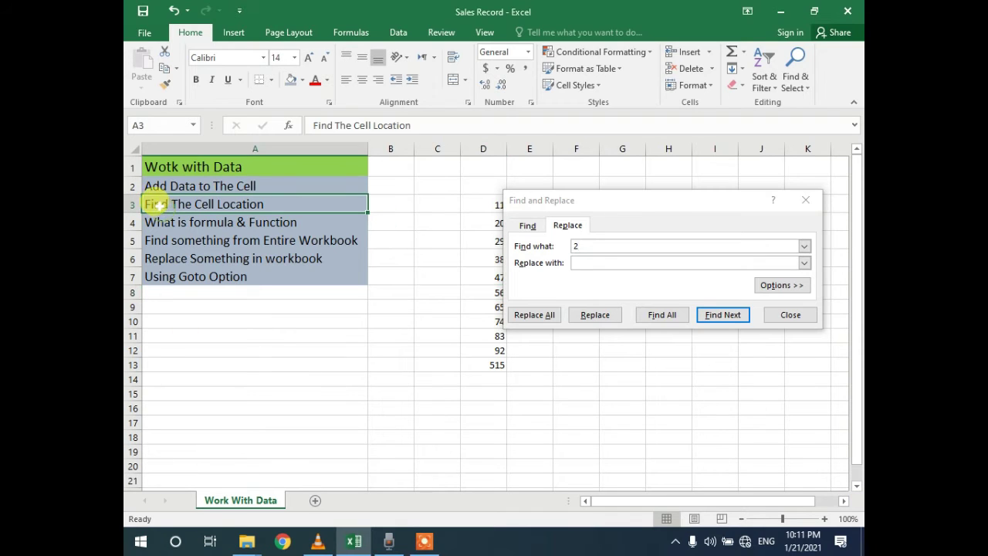
left_click(581, 244)
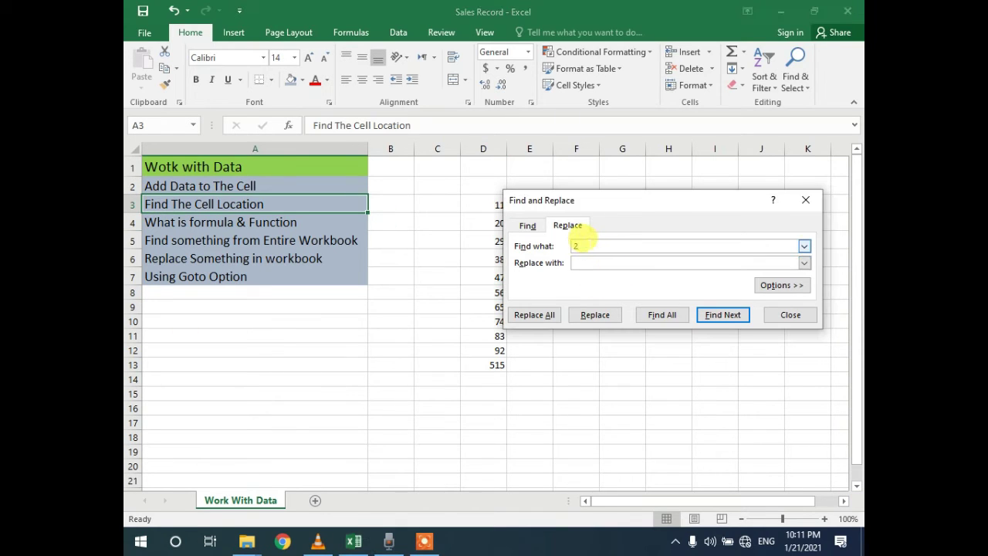
key("BackSpace")
type("Find")
left_click(592, 262)
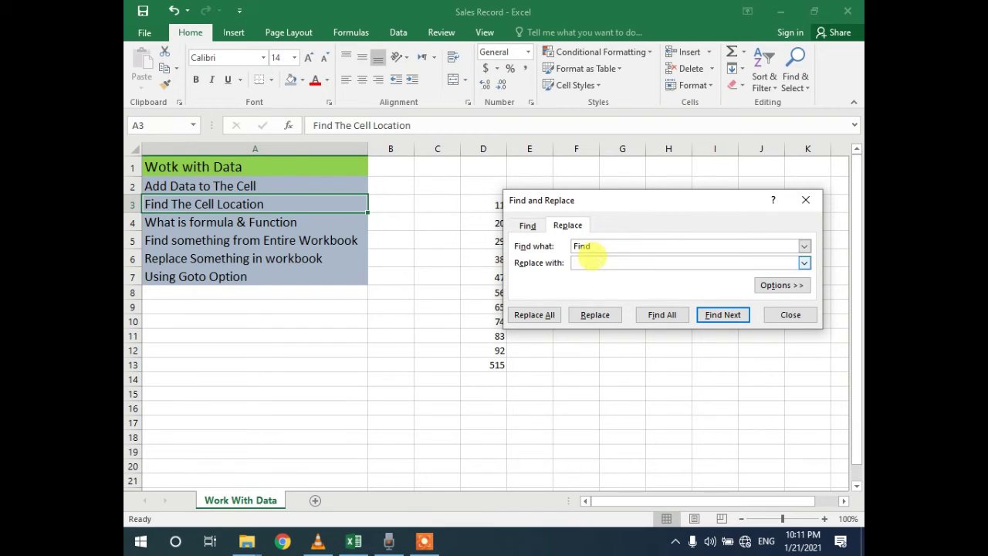
type("Location")
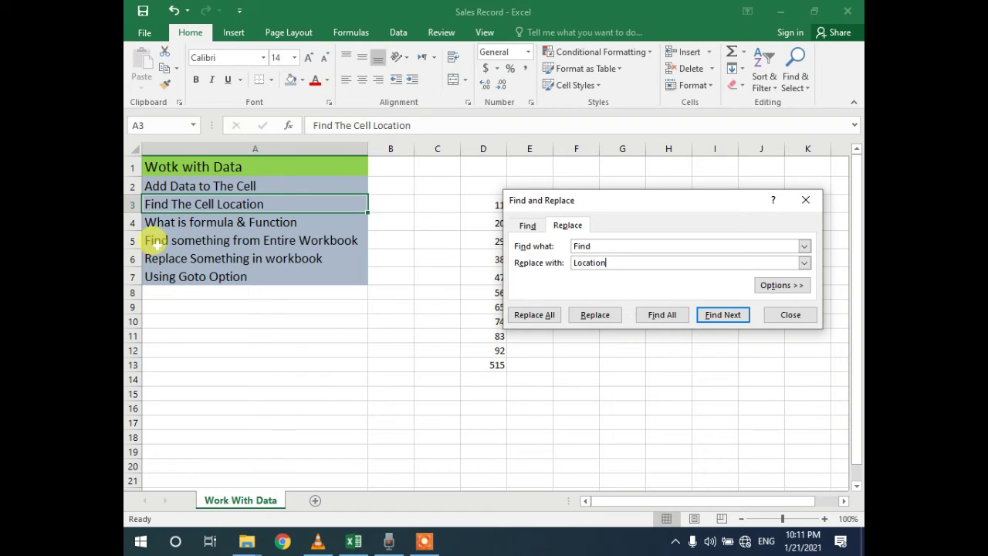
- Try a single replacement of Find with Location, starting from cell A1
left_click(157, 184)
left_click(159, 165)
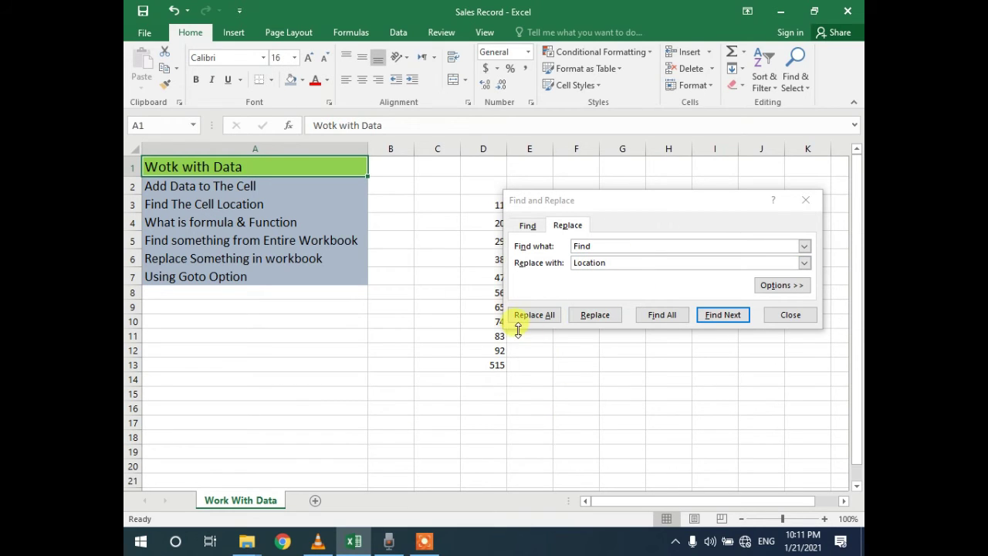
left_click(595, 316)
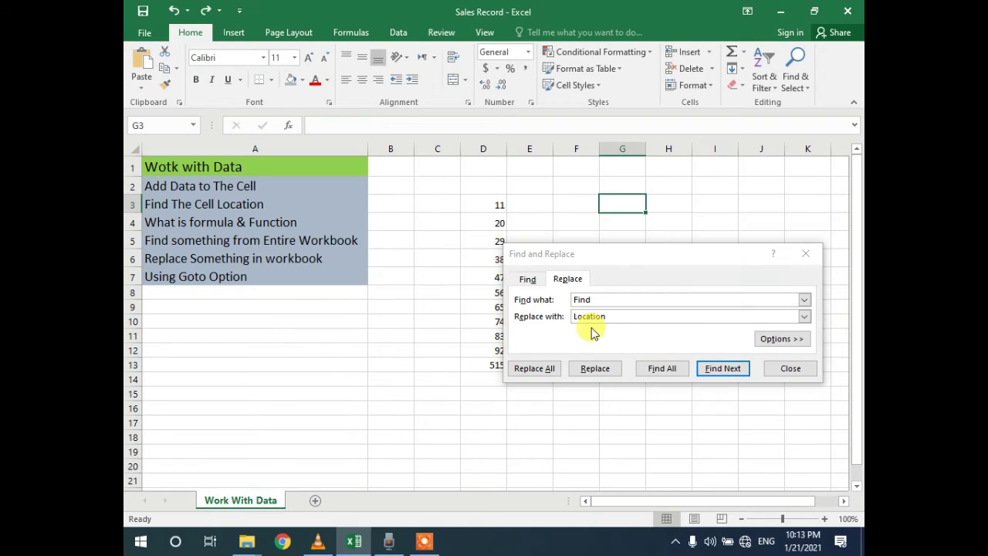
- List all cells containing Find, visit the results in A5 and A3, and enlarge the dialog to show their full text
left_click(663, 368)
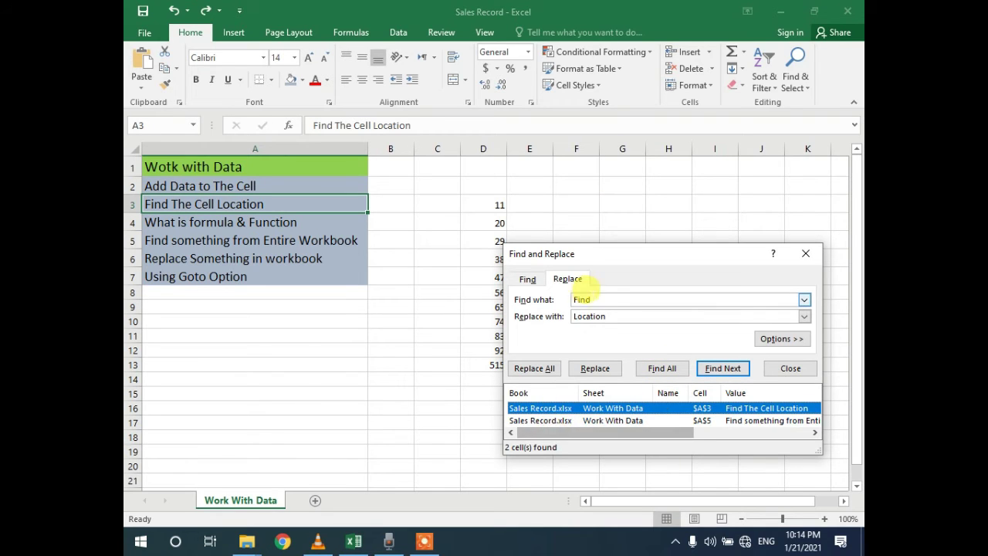
left_click_drag(621, 258, 571, 196)
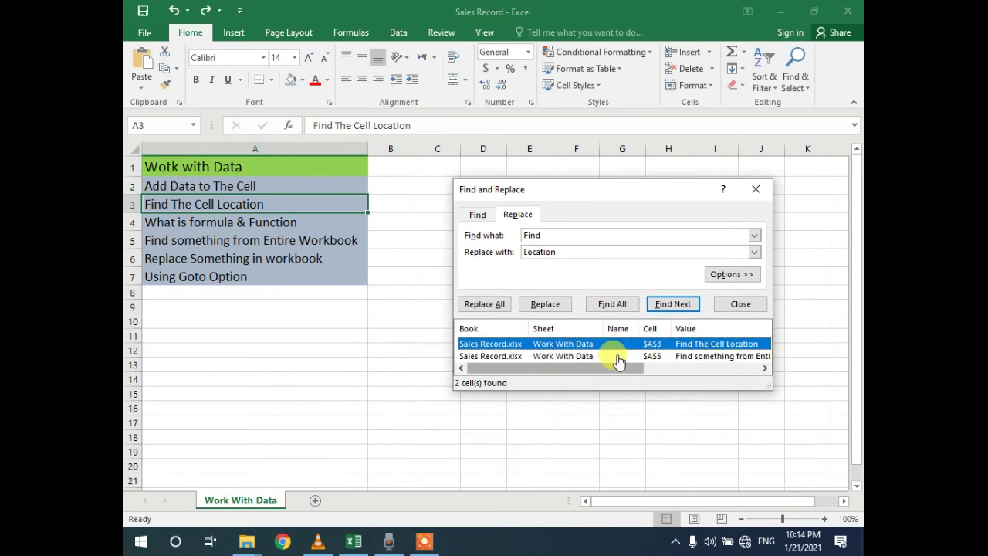
left_click(541, 357)
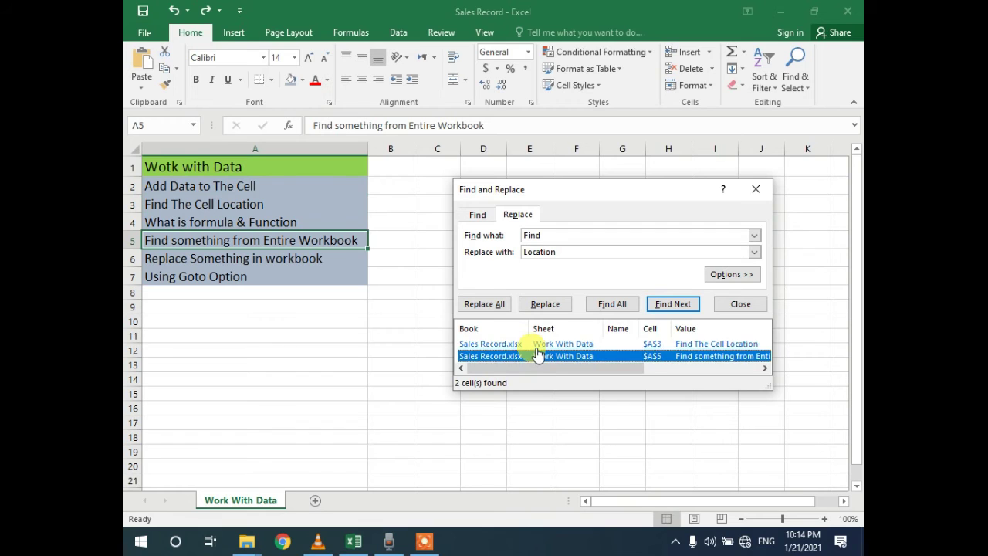
left_click(539, 344)
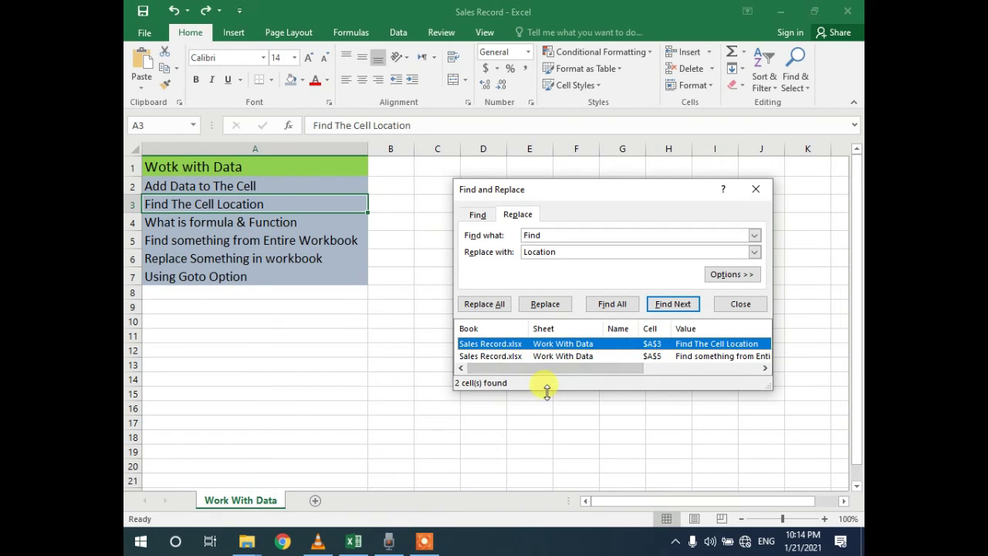
left_click_drag(546, 389, 549, 486)
left_click_drag(452, 414, 314, 419)
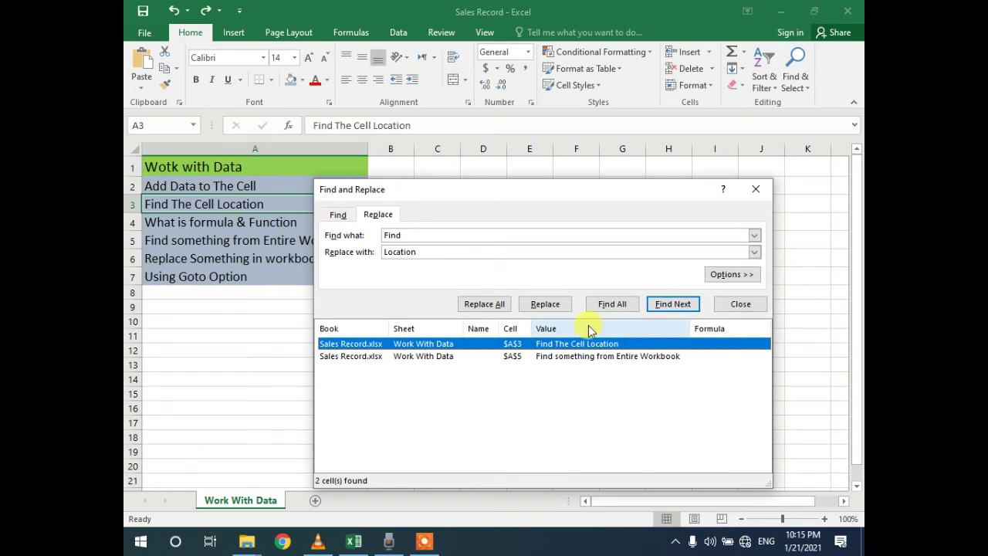
- Replace all occurrences of Find with Location and close the Find and Replace dialog
left_click(486, 306)
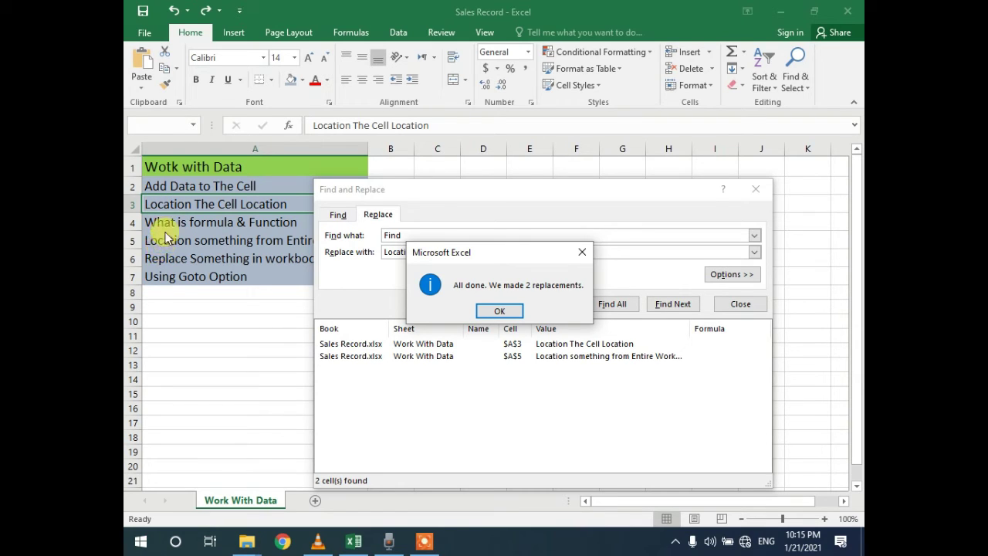
left_click(483, 311)
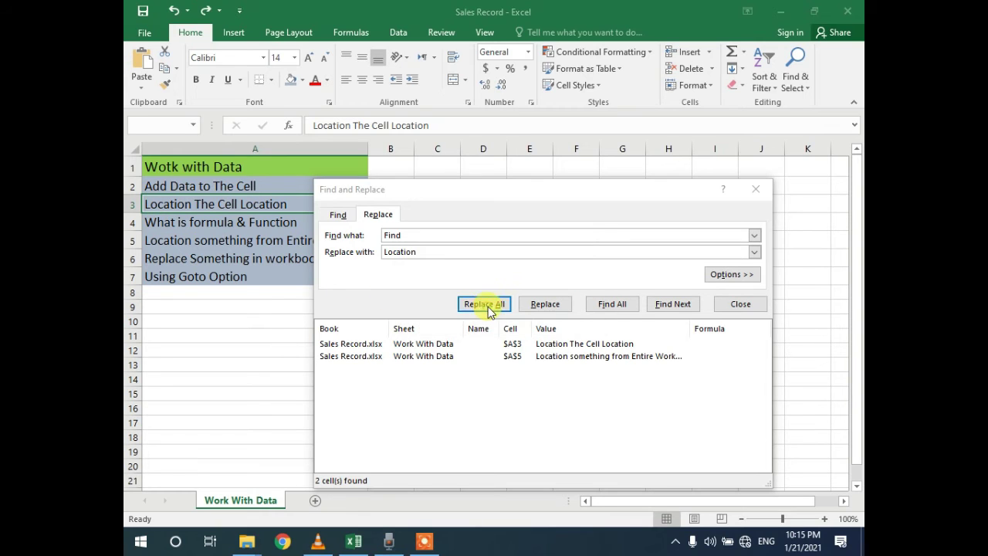
left_click(751, 187)
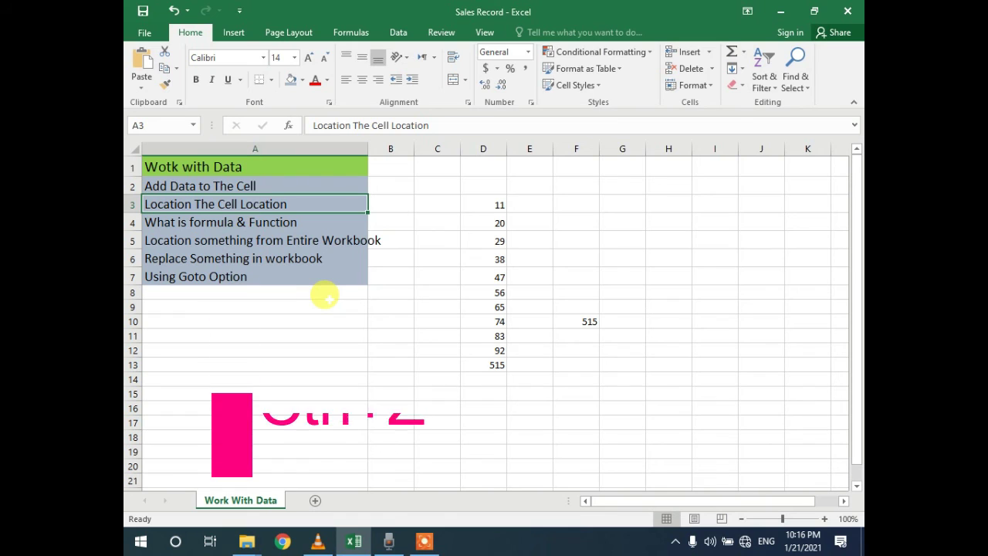
- Undo the replacement of Find with Location and redo it
key("ctrl+z")
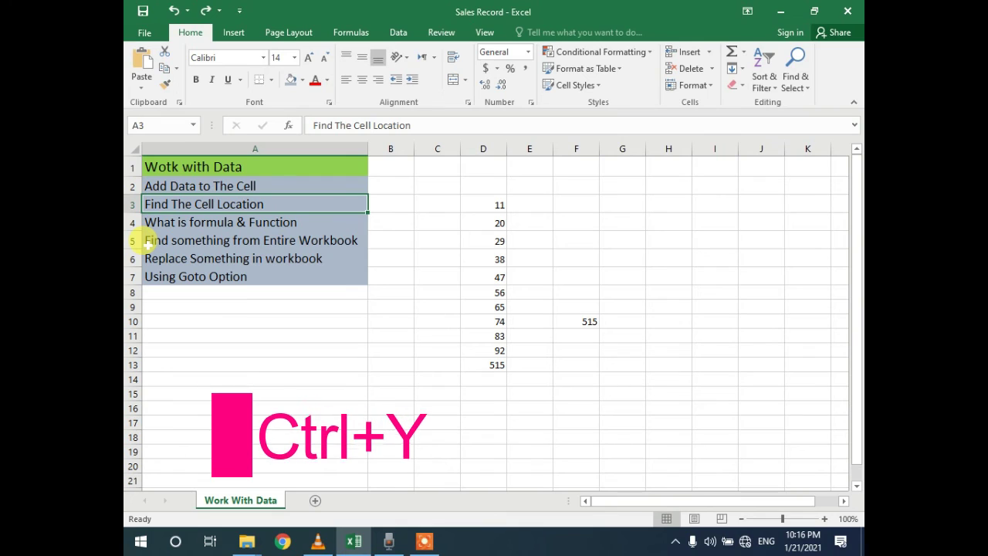
key("ctrl+y")
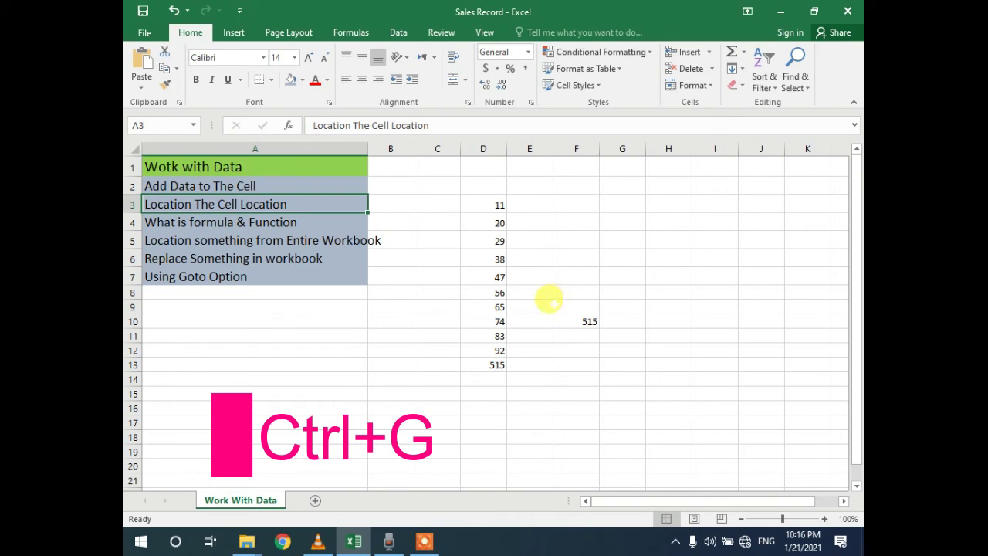
- Use the Go To dialog to jump to cell D3, moving the dialog clear of the number column
key("ctrl+g")
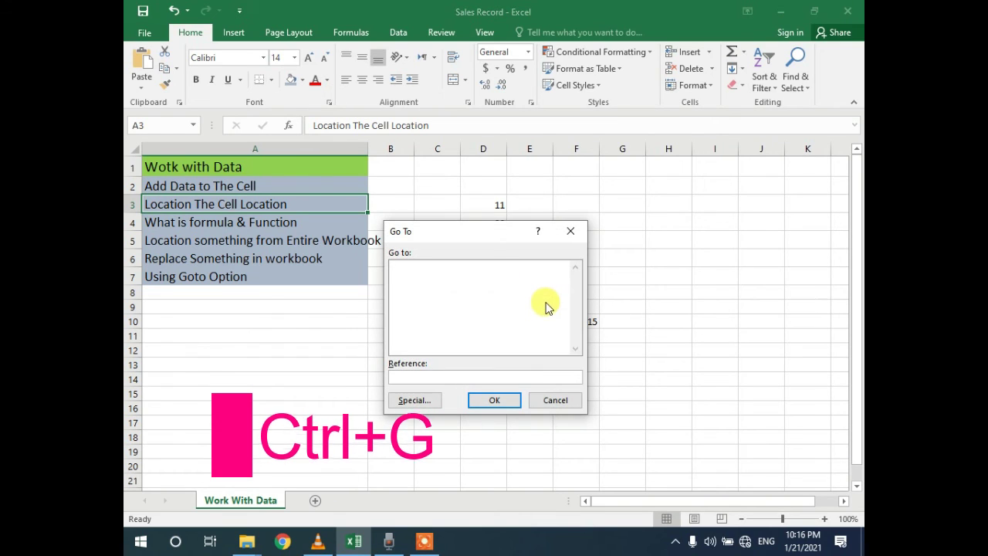
left_click(572, 234)
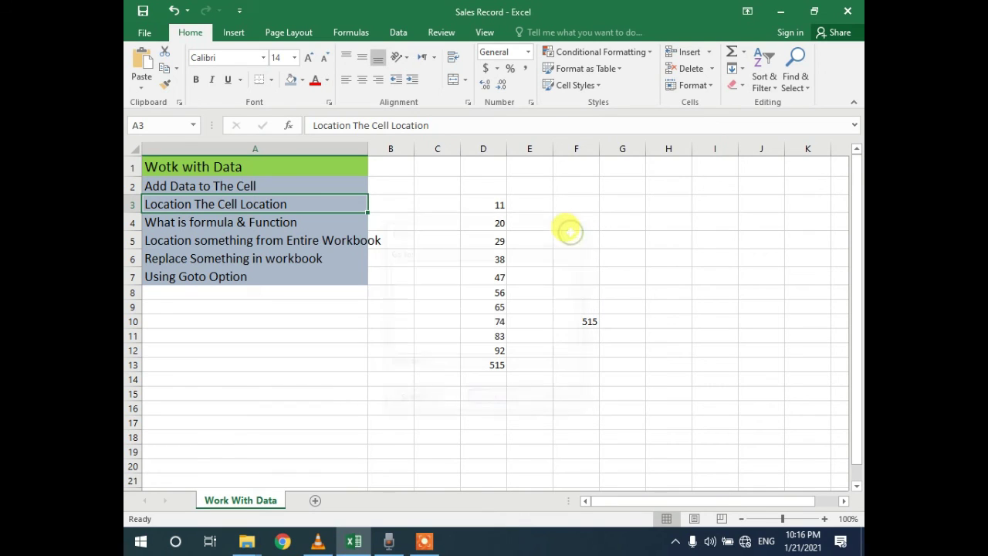
left_click(796, 86)
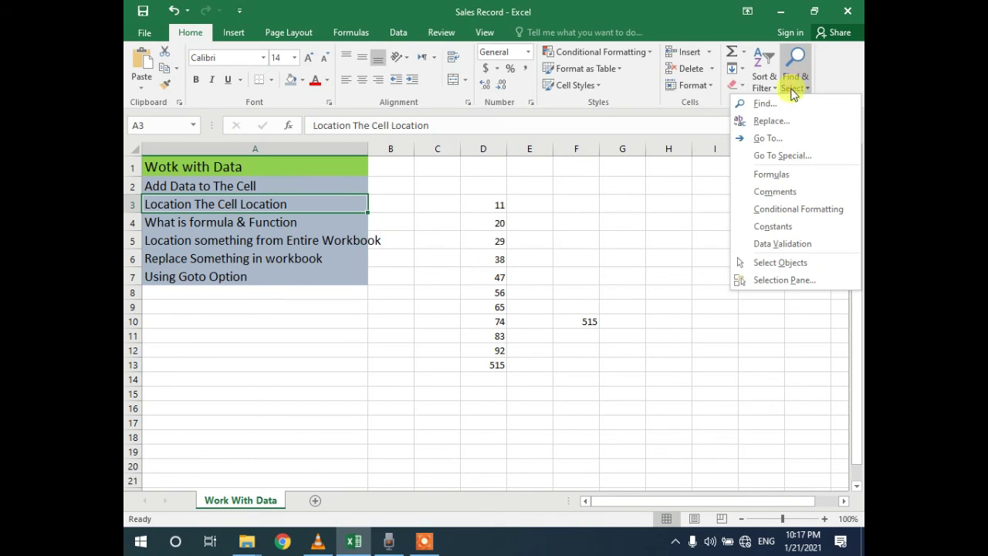
left_click(765, 138)
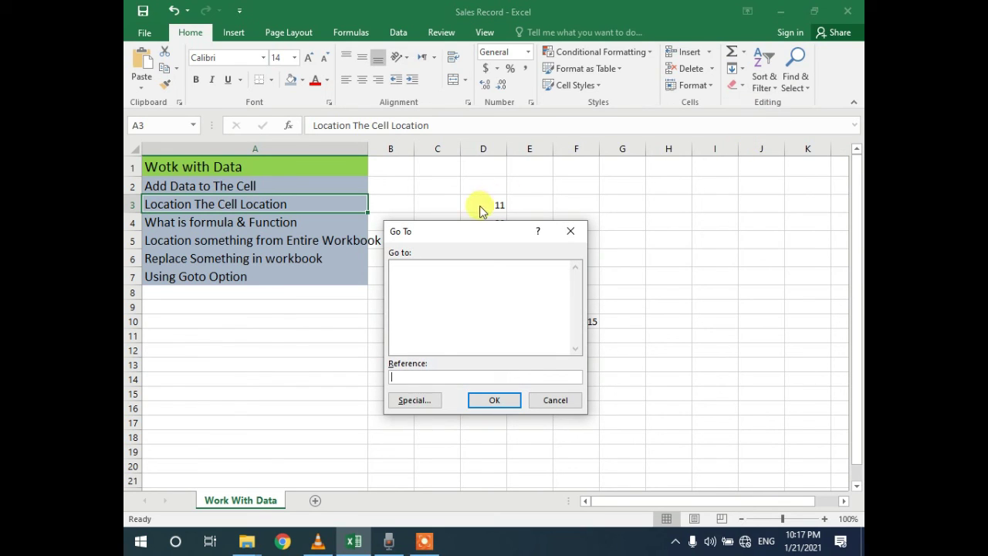
left_click_drag(448, 231, 640, 163)
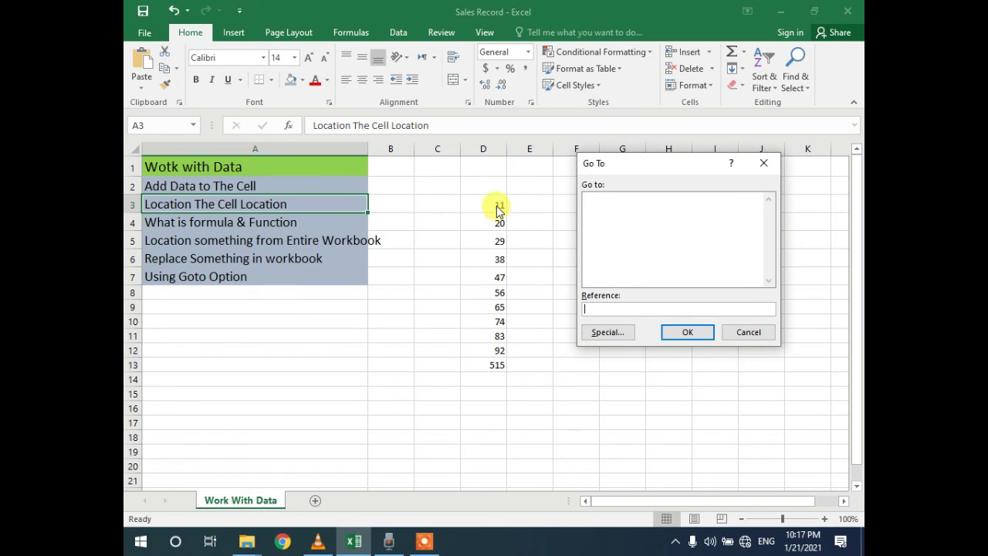
type("D")
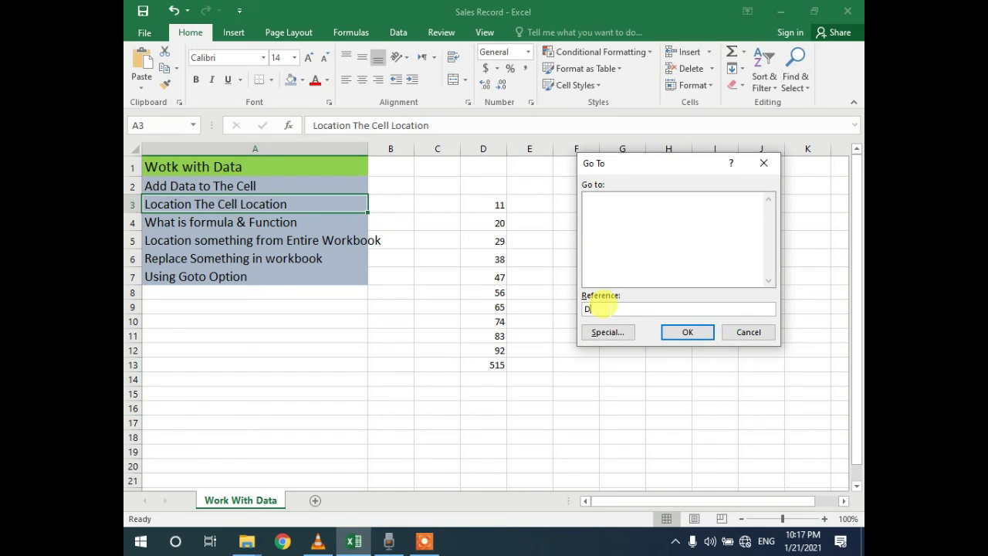
type("3")
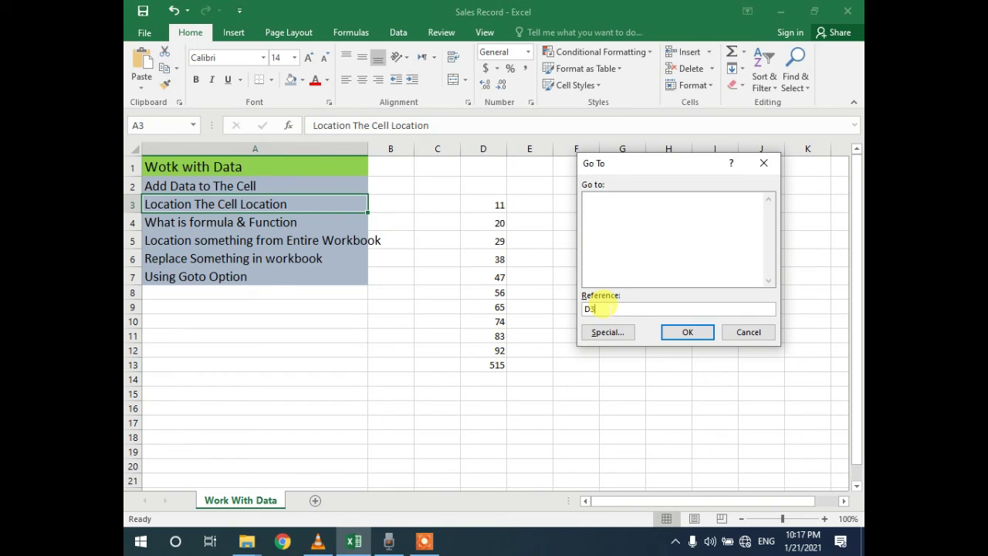
left_click(679, 334)
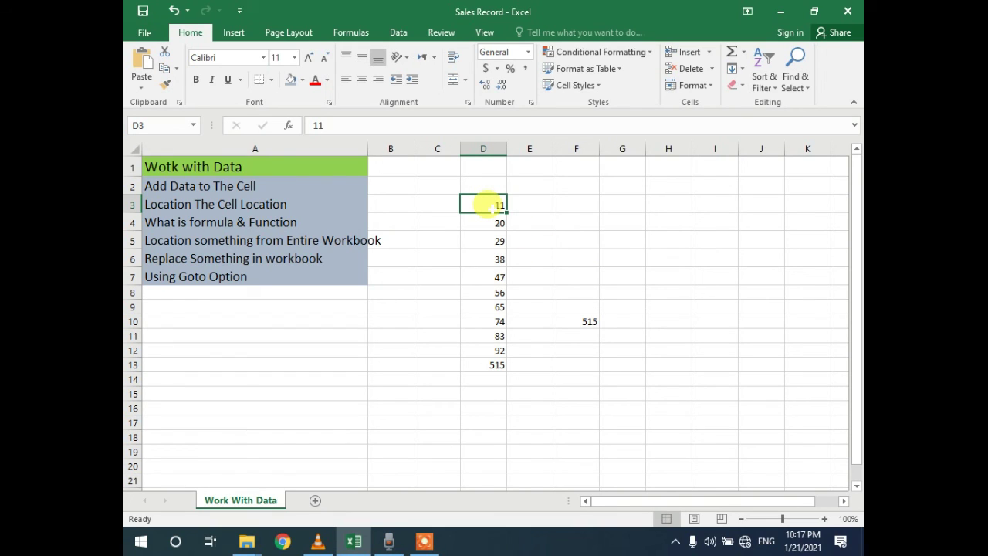
- Select all cells containing formulas with Go To Special, keeping the Numbers, Text, Logicals and Errors options enabled
key("ctrl+g")
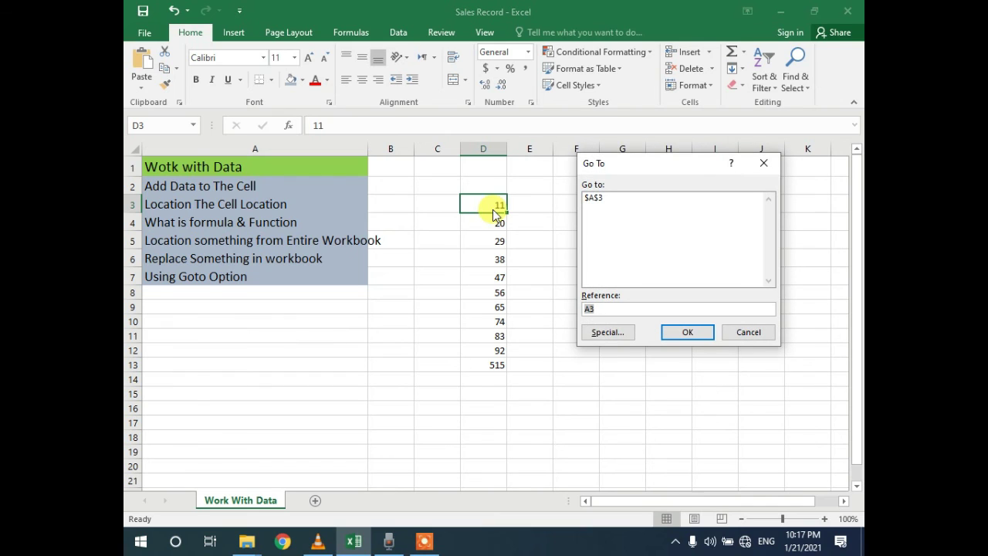
left_click(601, 333)
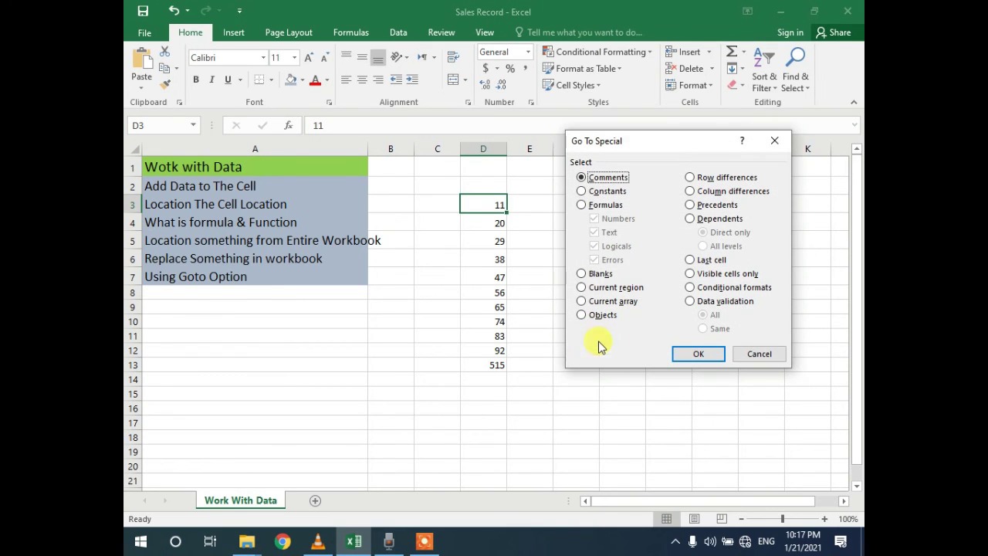
left_click(581, 206)
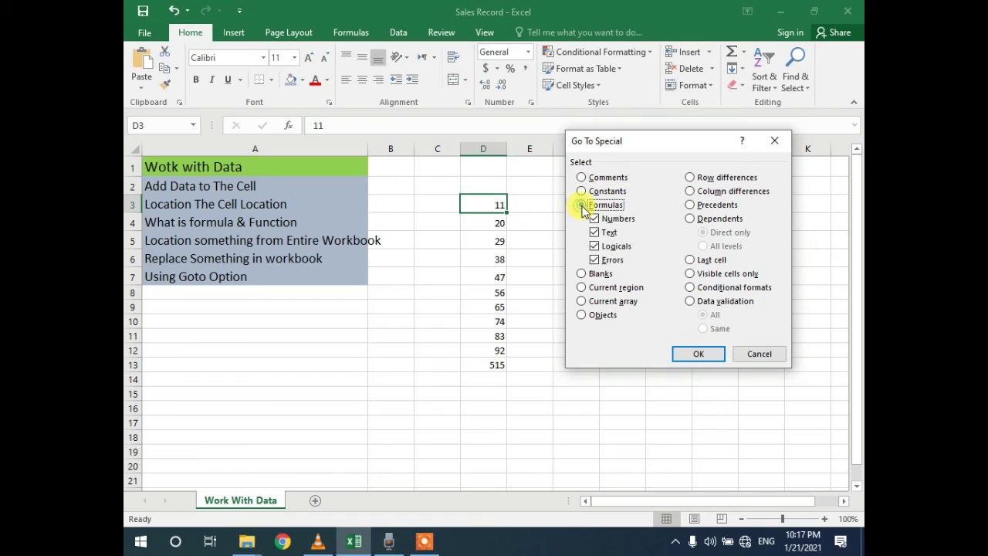
left_click_drag(631, 142, 686, 146)
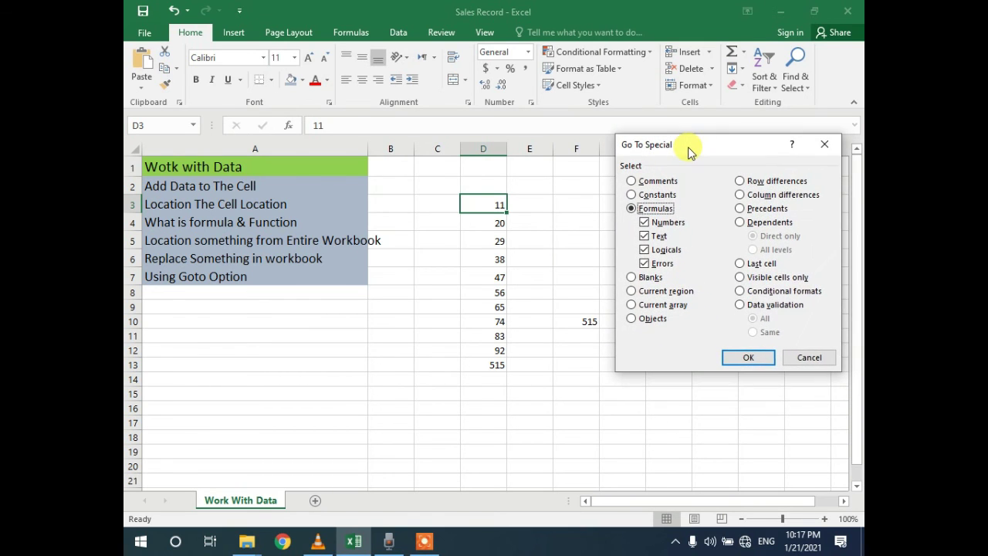
left_click(740, 361)
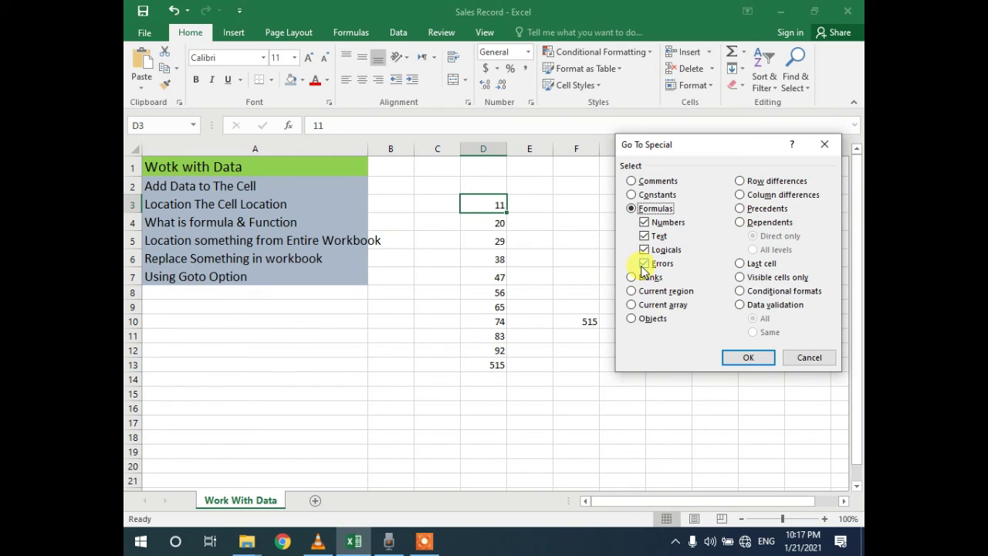
left_click(745, 360)
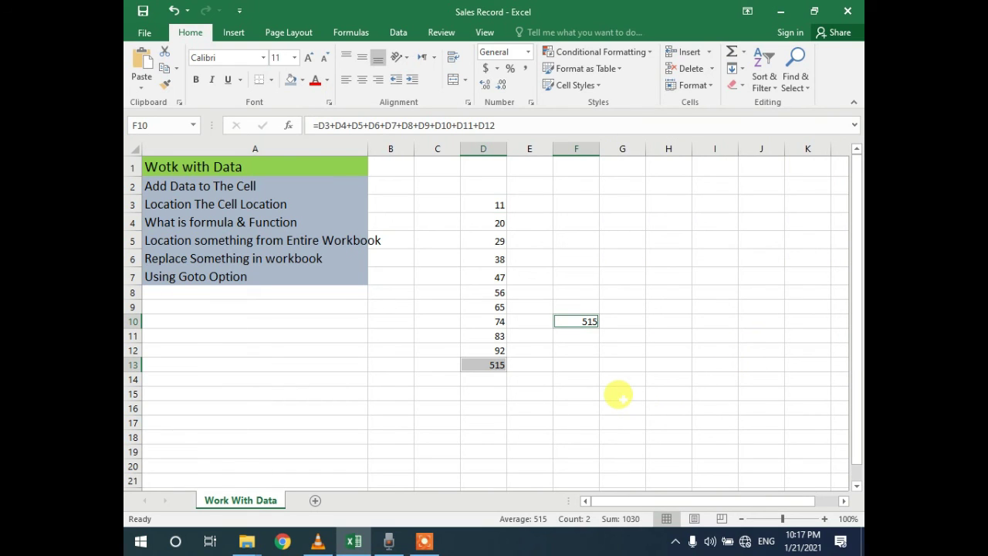